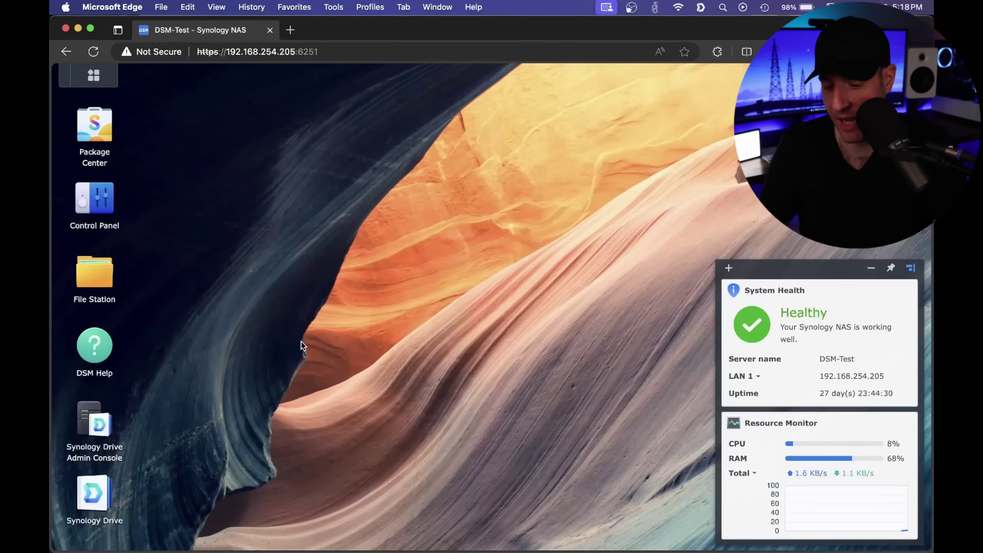
Open Synology Drive Admin Console, decline analytics sharing and finish the welcome introduction
click(107, 429)
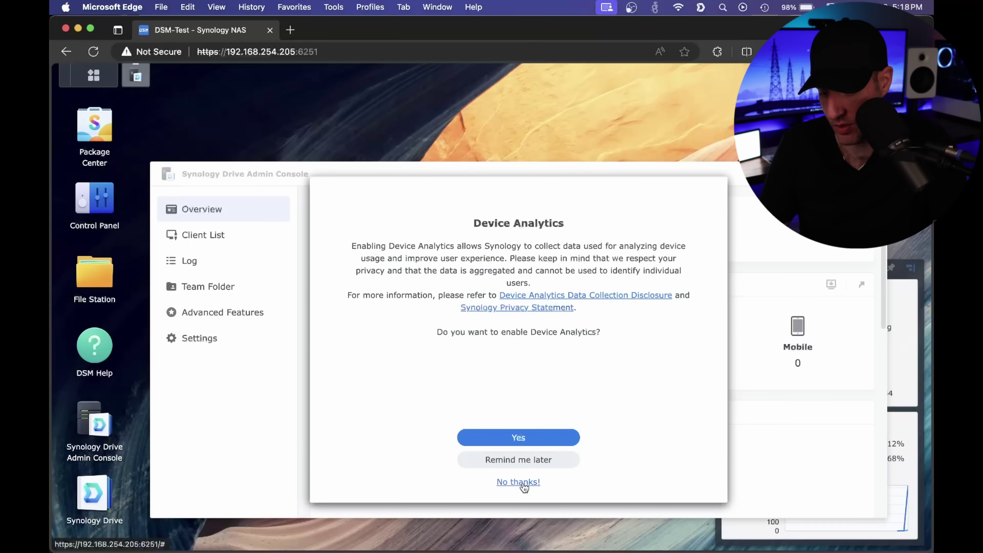
click(523, 486)
click(534, 467)
click(533, 467)
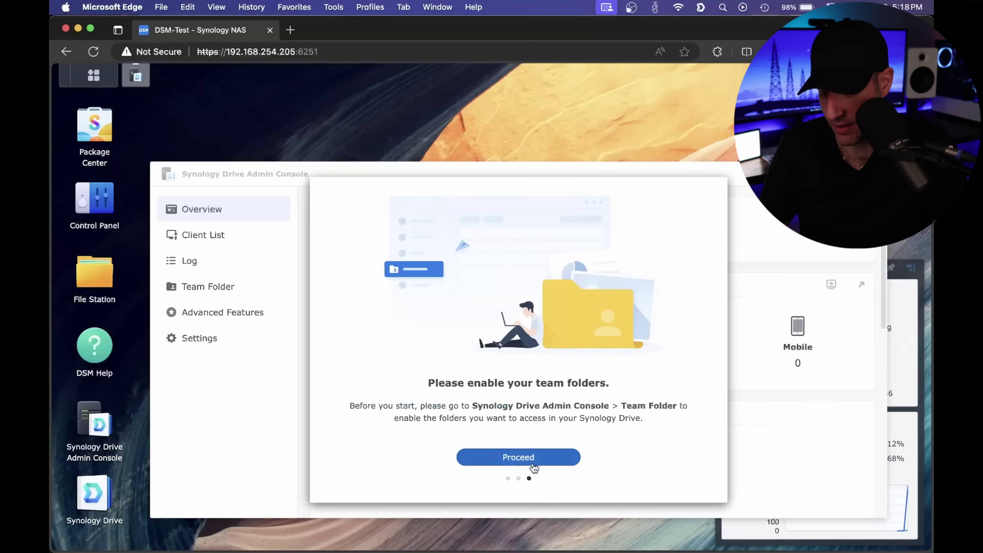
click(534, 468)
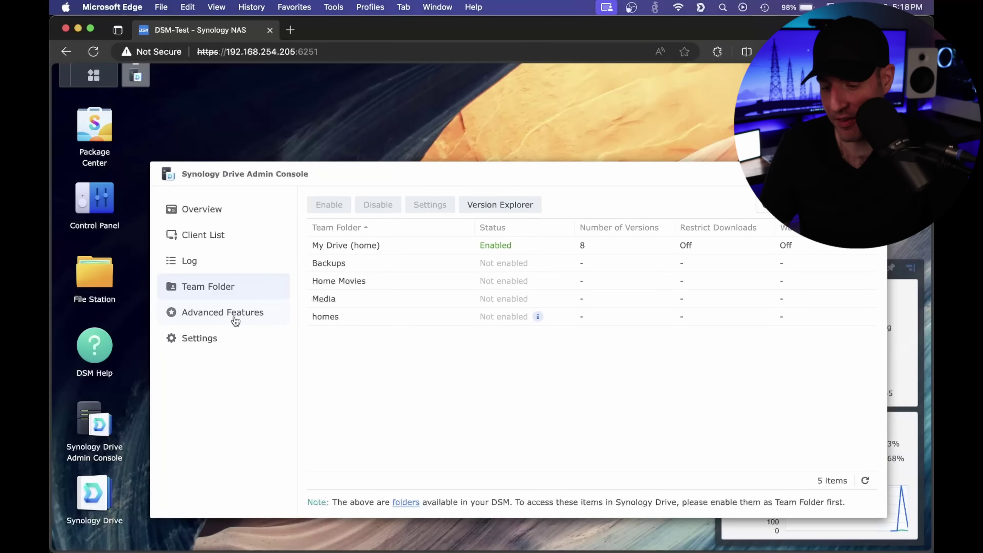
Activate Drive's Advanced Features and select the Remote Wipe feature
click(235, 319)
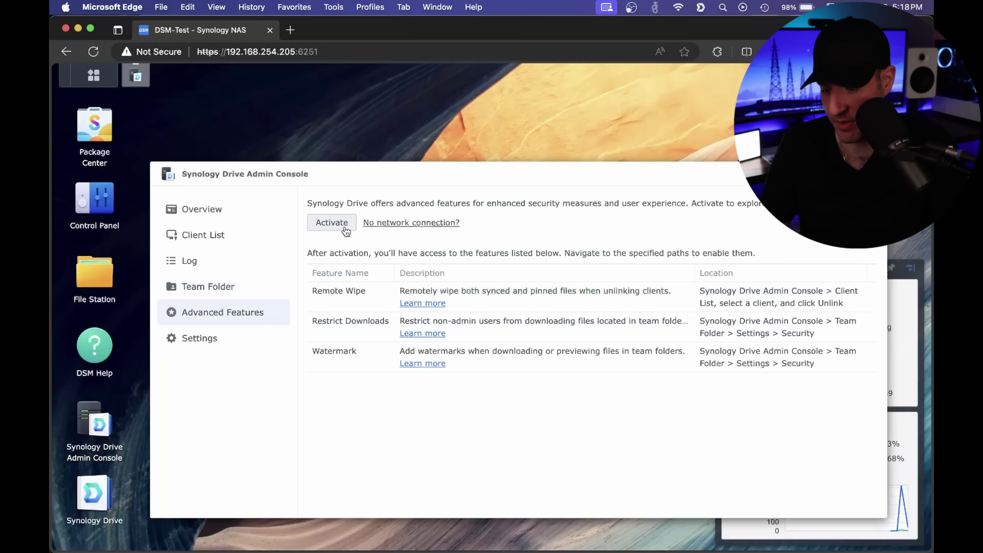
click(332, 223)
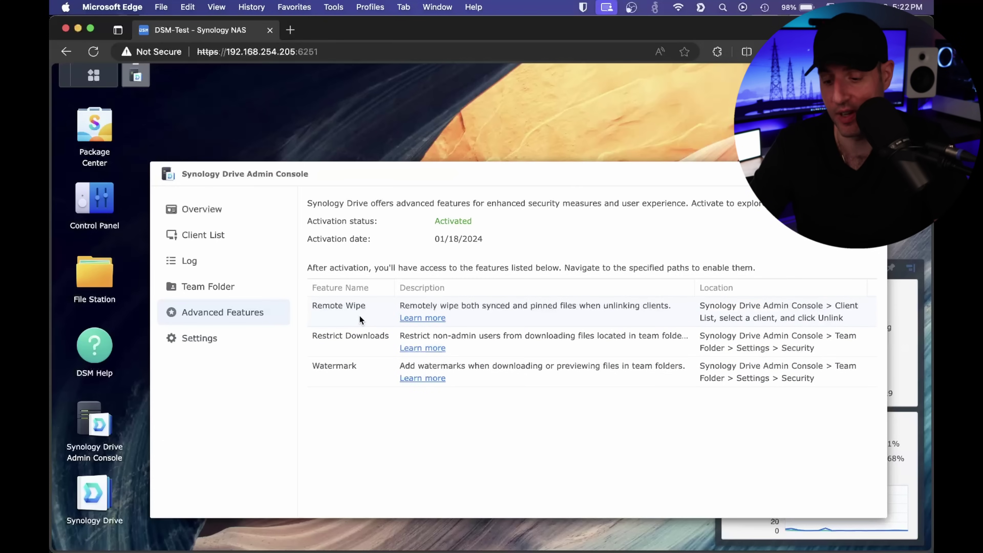
click(359, 316)
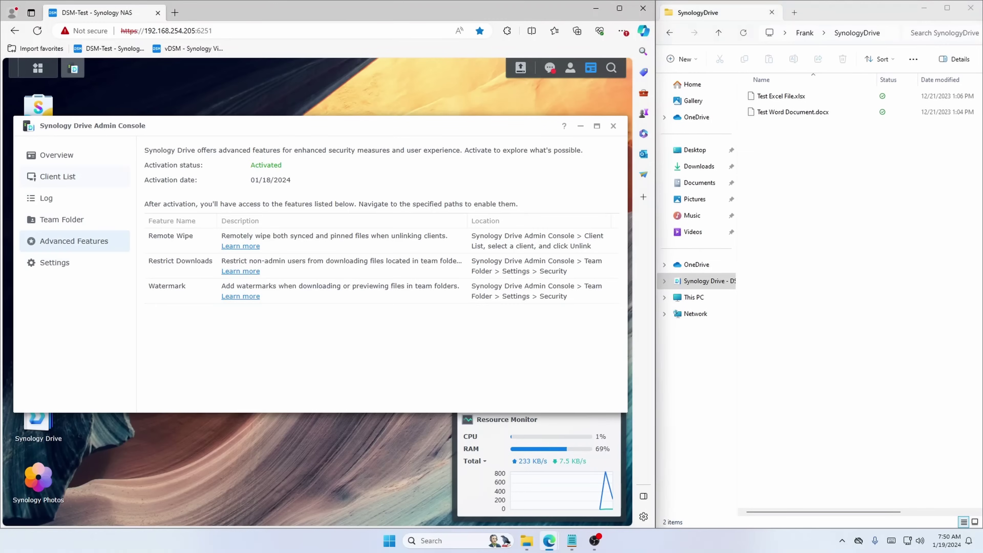
Unlink the K3_PRO client from the Client List with its synced files wiped
click(58, 176)
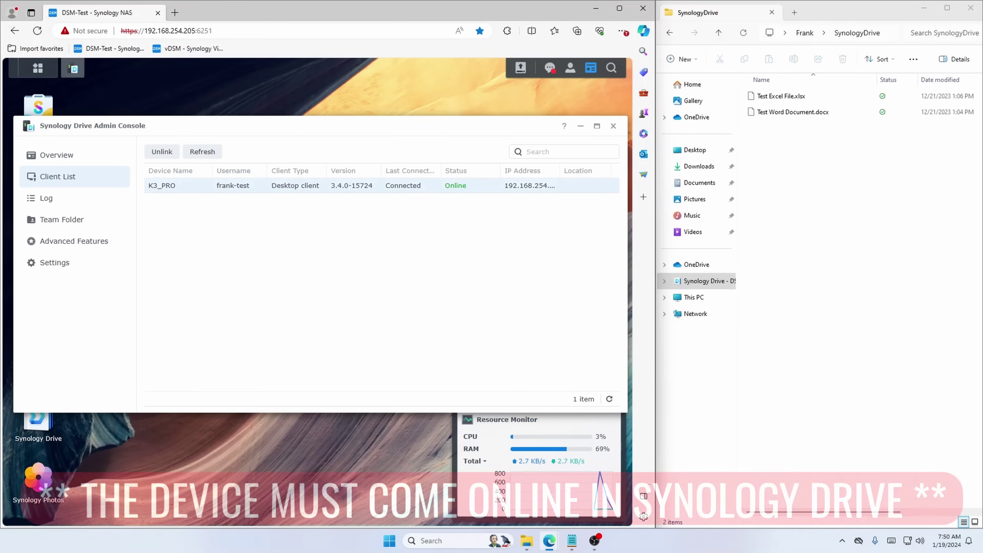
click(162, 152)
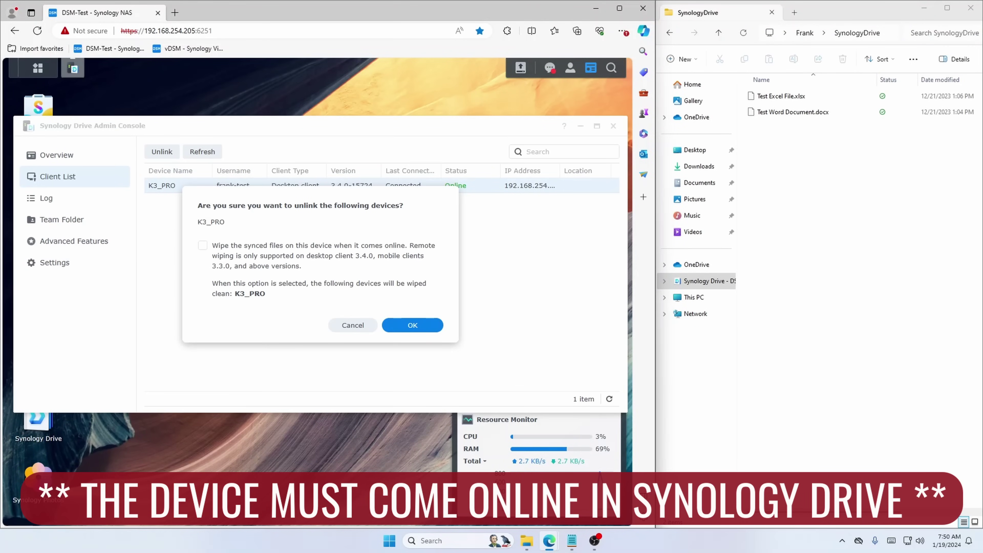
click(202, 244)
click(413, 325)
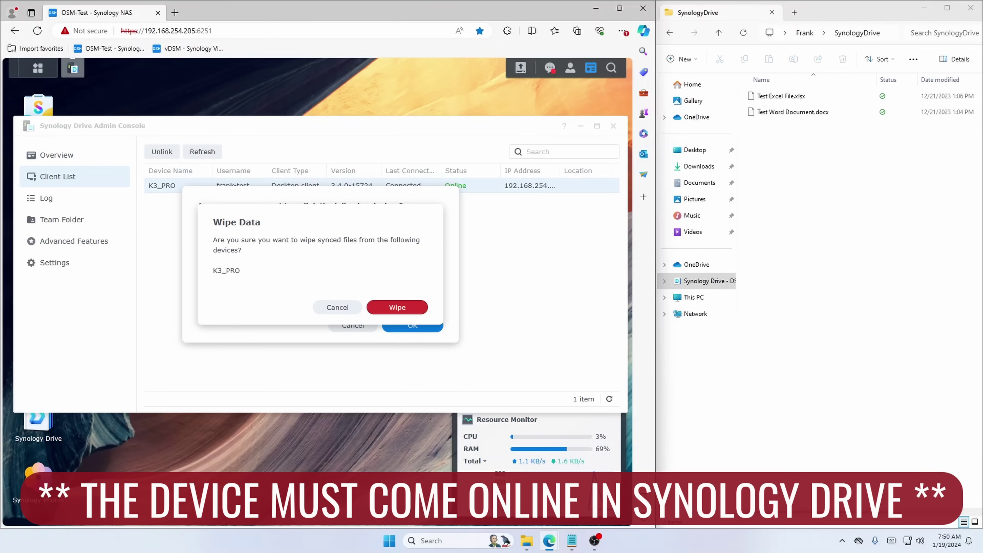
key(Return)
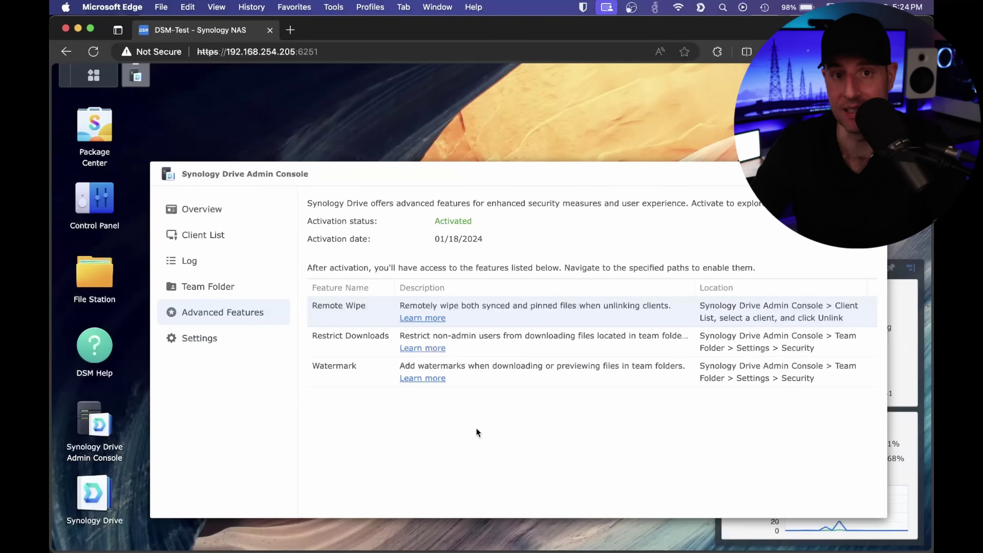
Move down to point out the Restrict Downloads feature
key(Down)
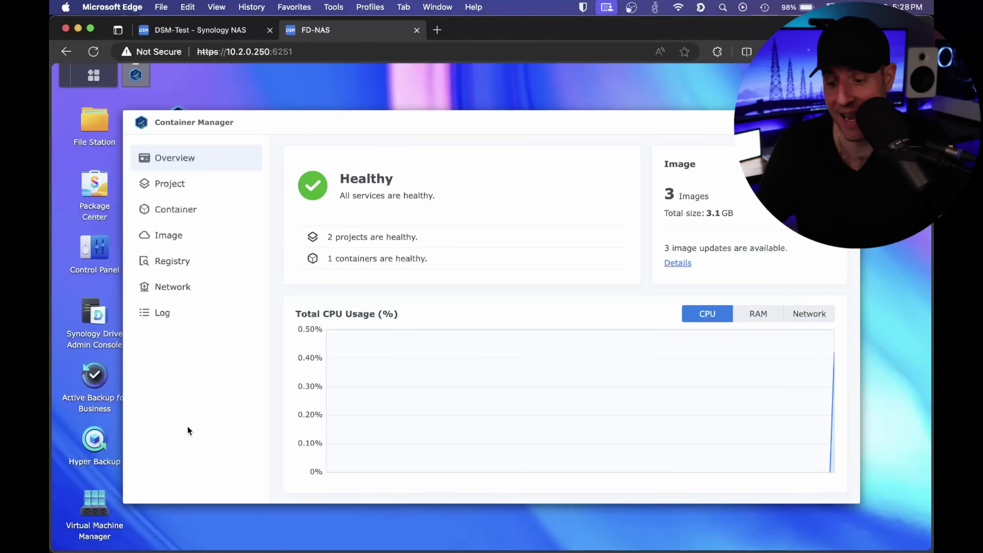
Under Network, add the PhotoPrism container to the ph_bridge network and apply
click(184, 285)
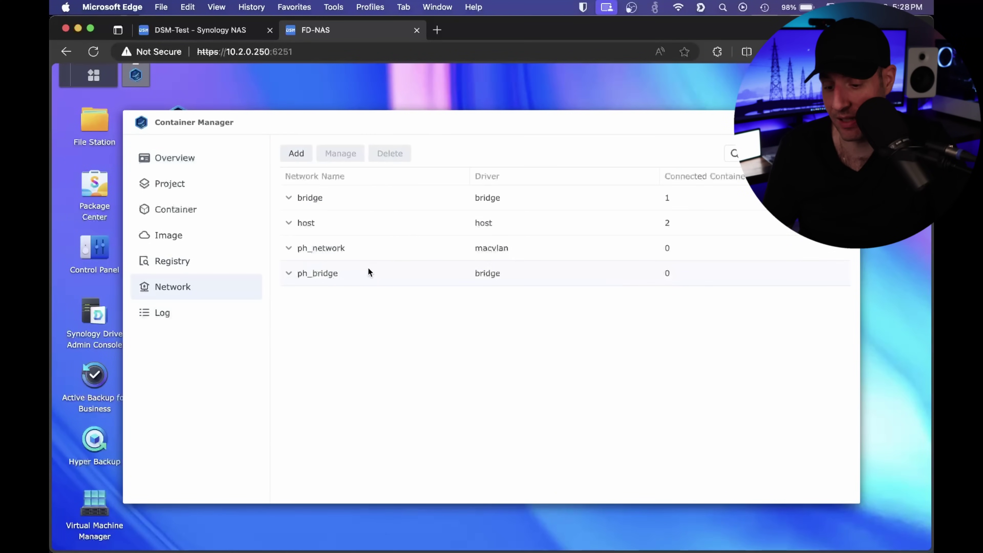
click(369, 254)
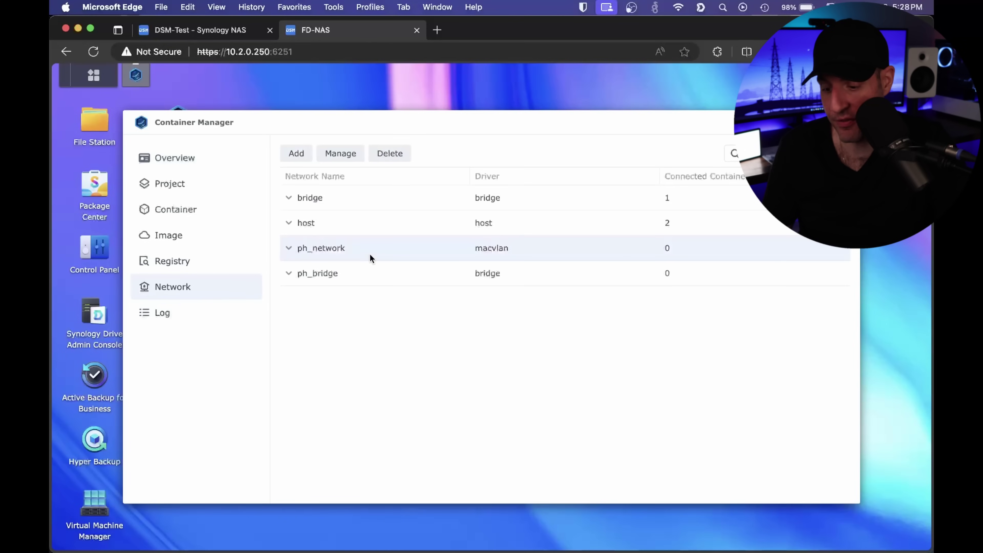
click(380, 271)
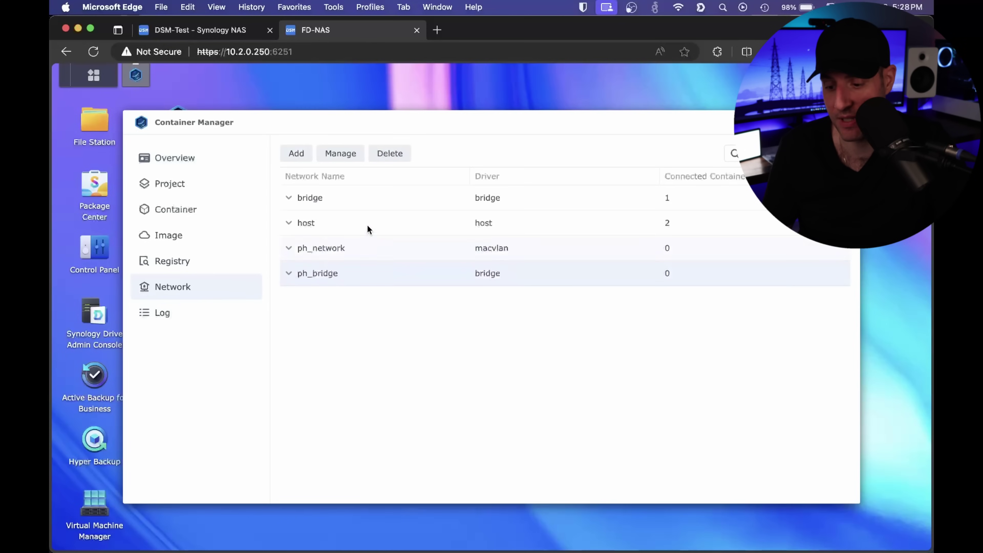
click(340, 153)
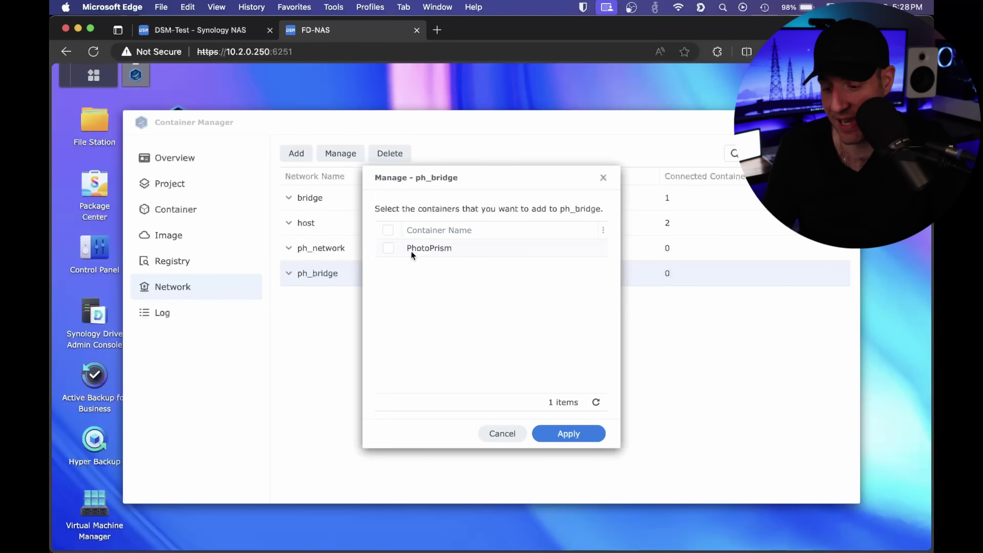
click(388, 250)
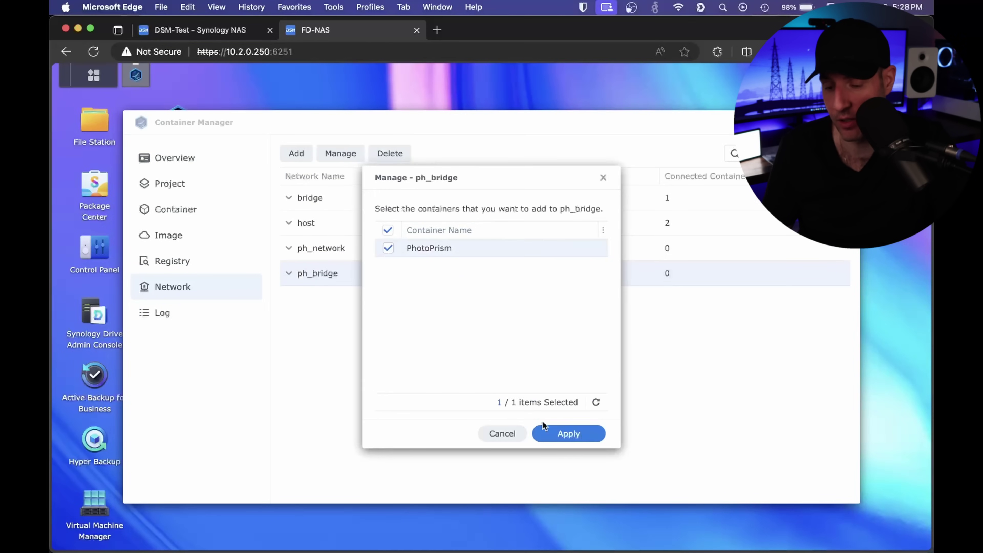
click(556, 441)
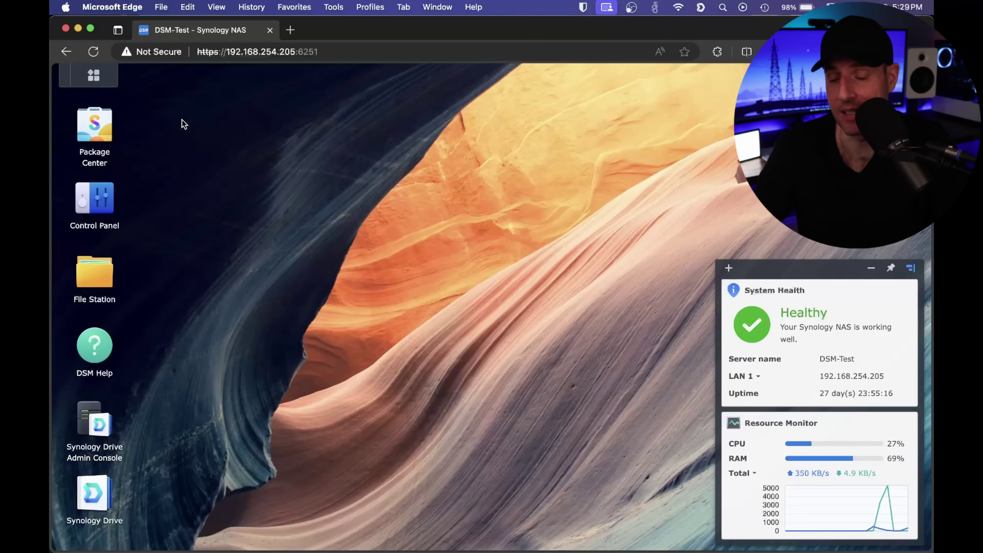
Launch Virtual Machine Manager from the Main Menu and view its Virtual Machine list
click(93, 77)
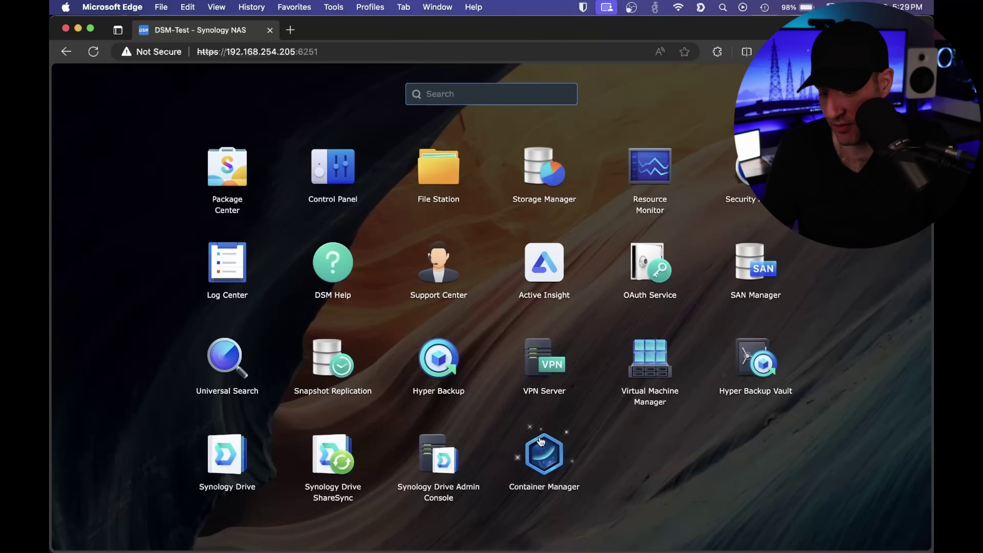
click(639, 376)
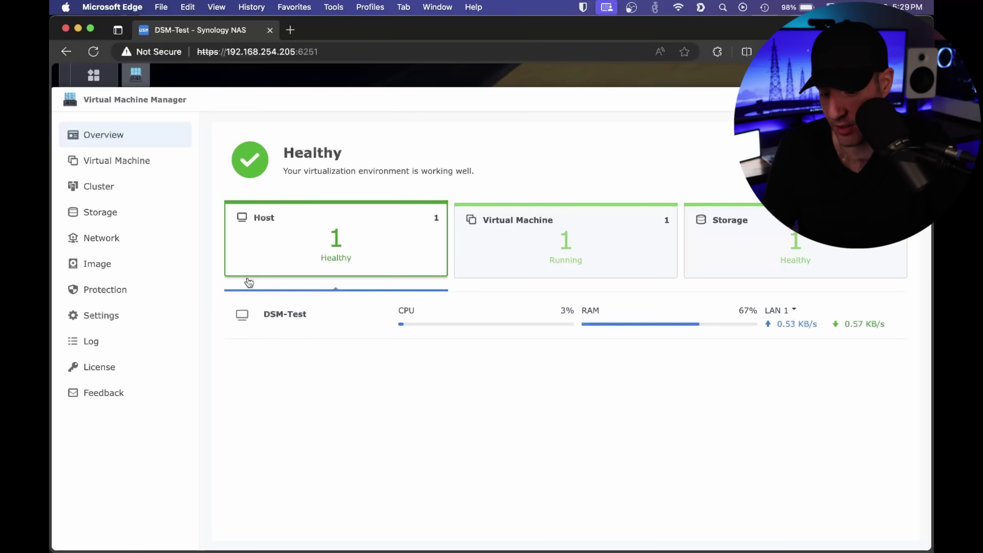
click(102, 170)
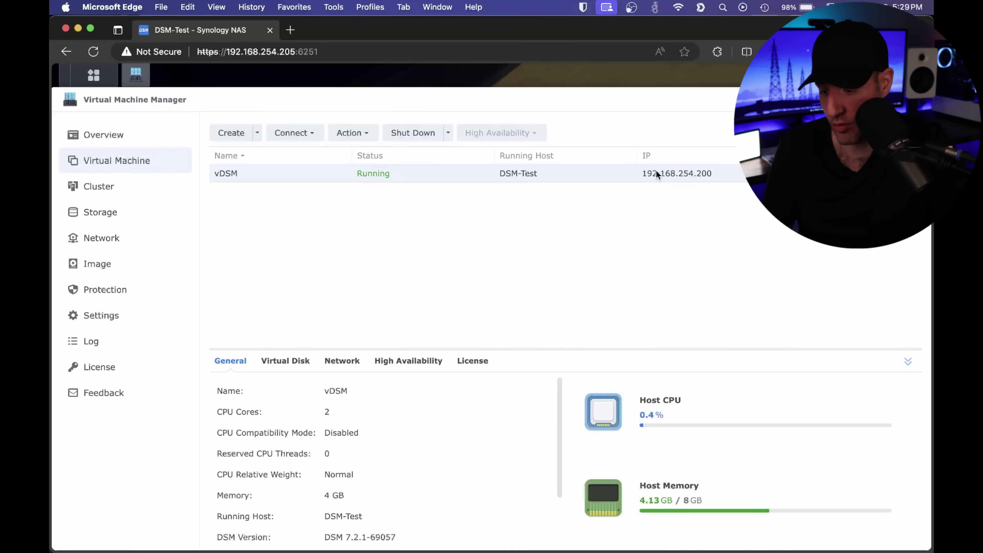
Connect to vDSM, open its Package Center, then switch back to the DSM-Test tab
click(292, 143)
click(296, 154)
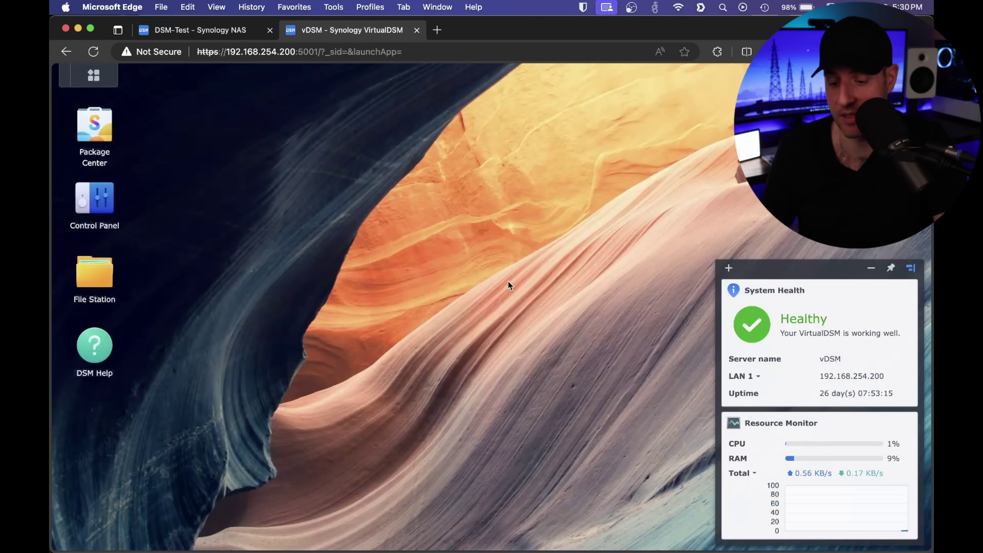
click(90, 143)
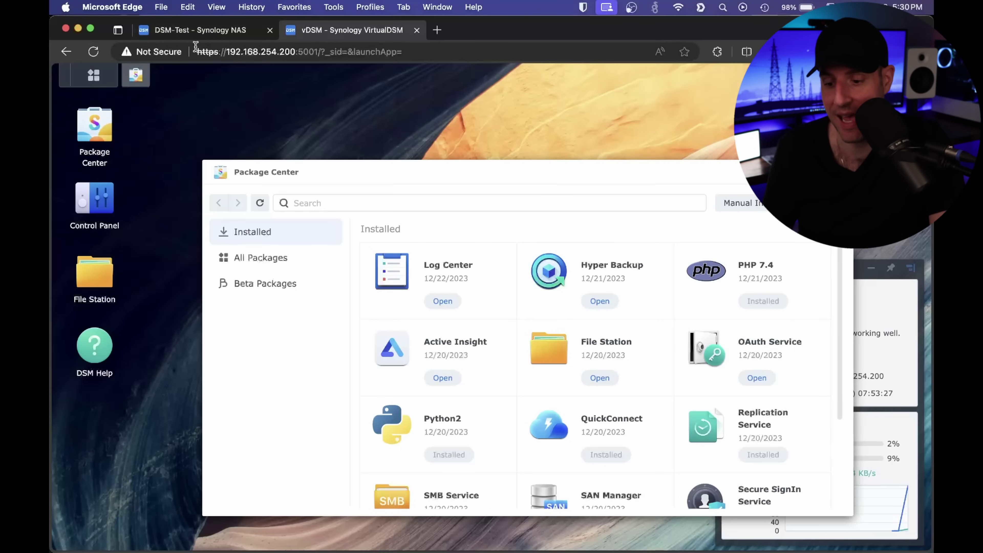
click(199, 33)
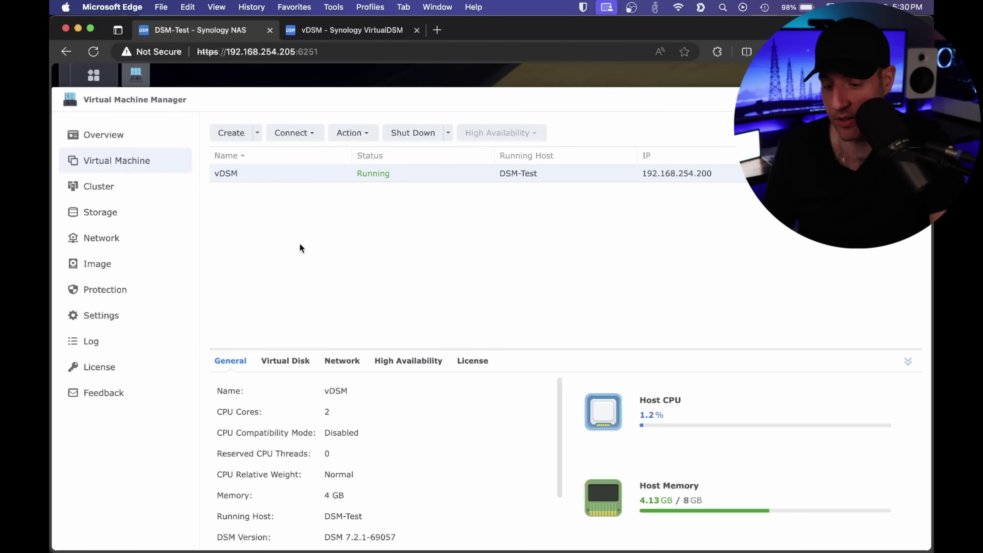
Start a new virtual machine with Synology Virtual DSM and step past the general specifications
click(233, 134)
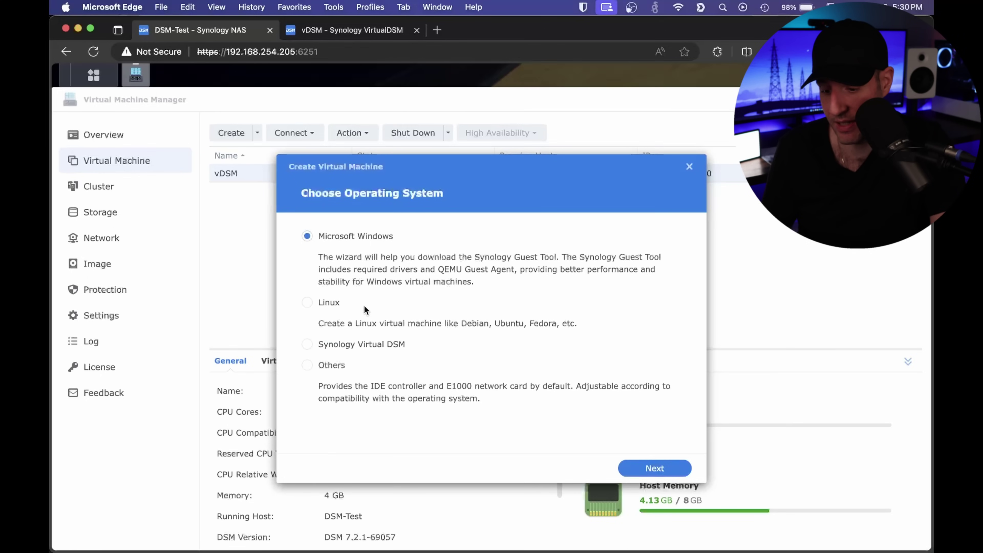
click(361, 344)
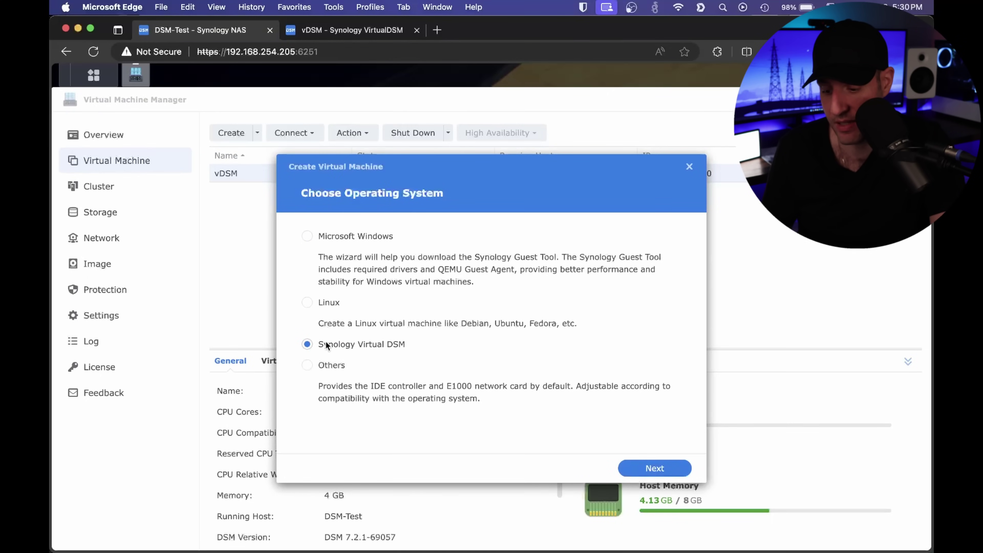
click(675, 466)
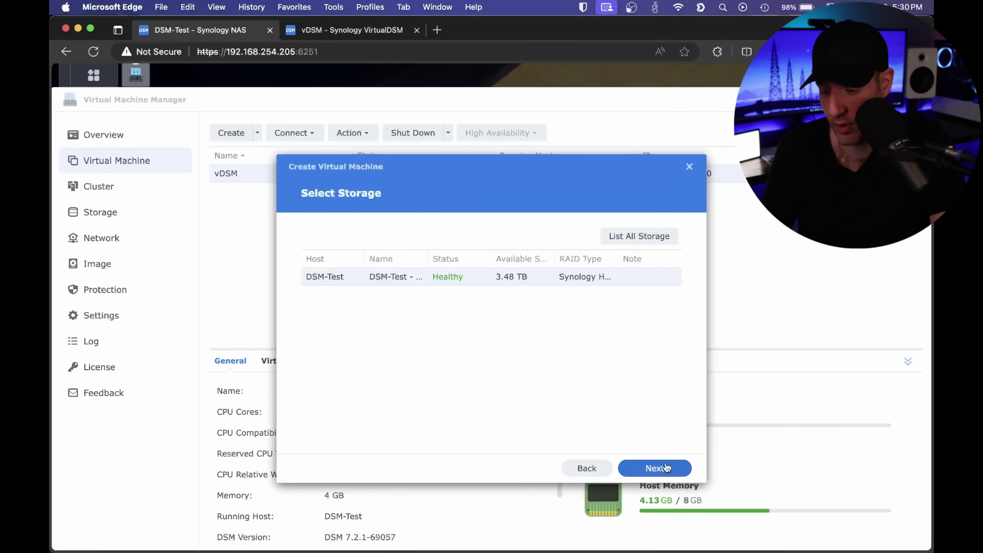
click(654, 469)
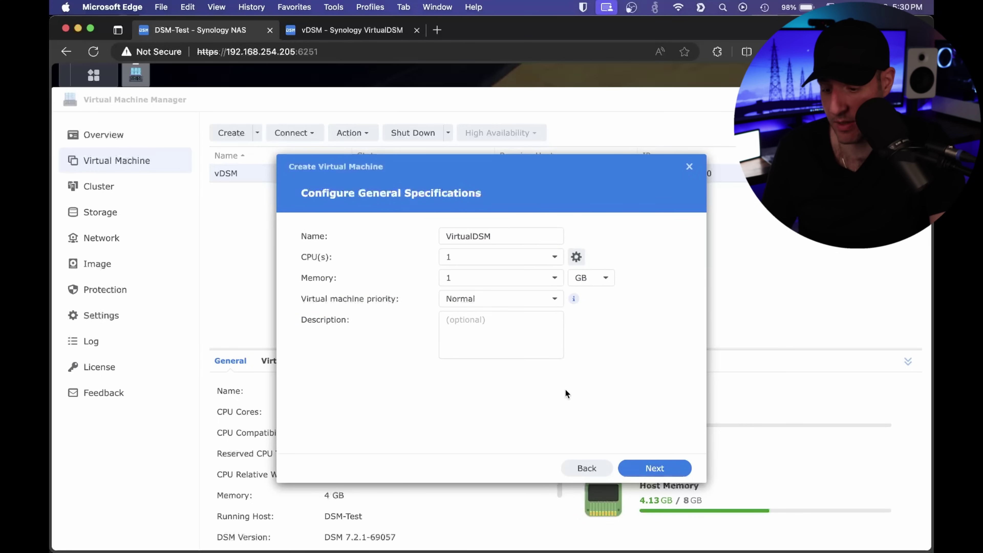
click(657, 467)
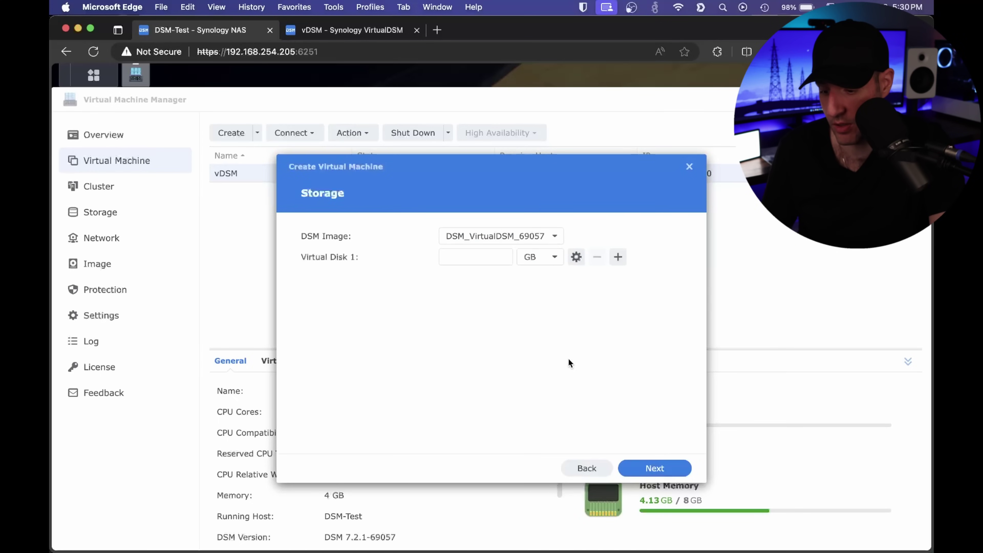
Give the first virtual disk size 100, reach the final settings page, then cancel the wizard
click(472, 256)
text(100)
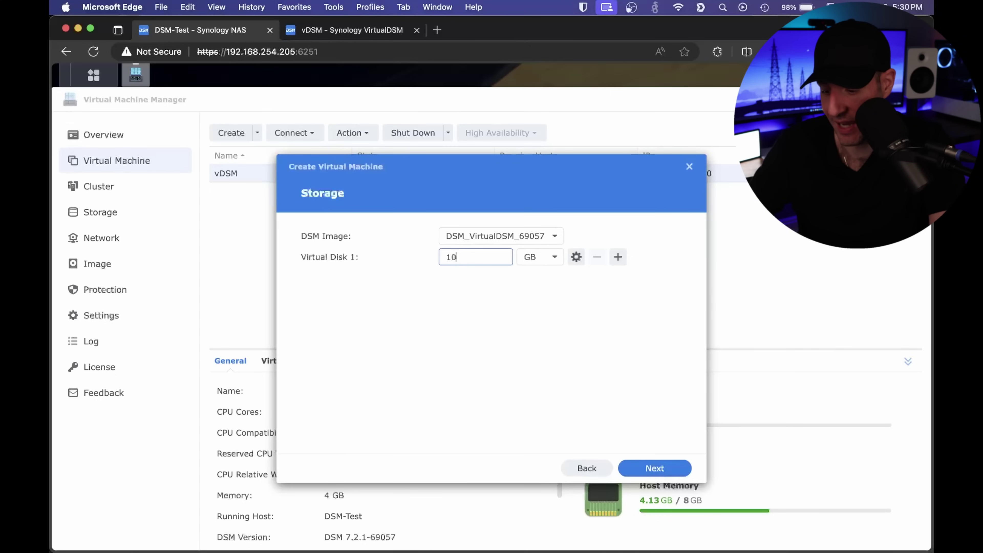
click(651, 473)
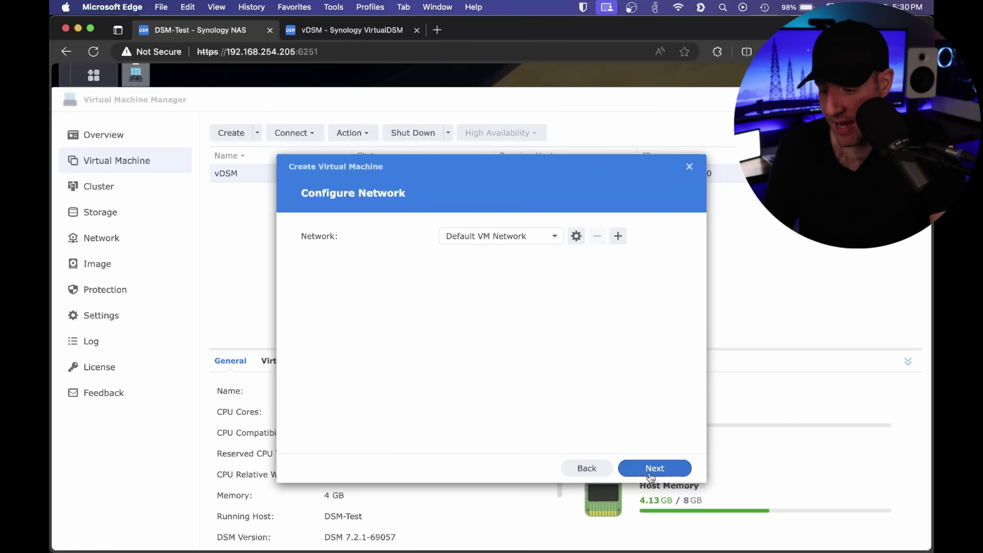
click(658, 469)
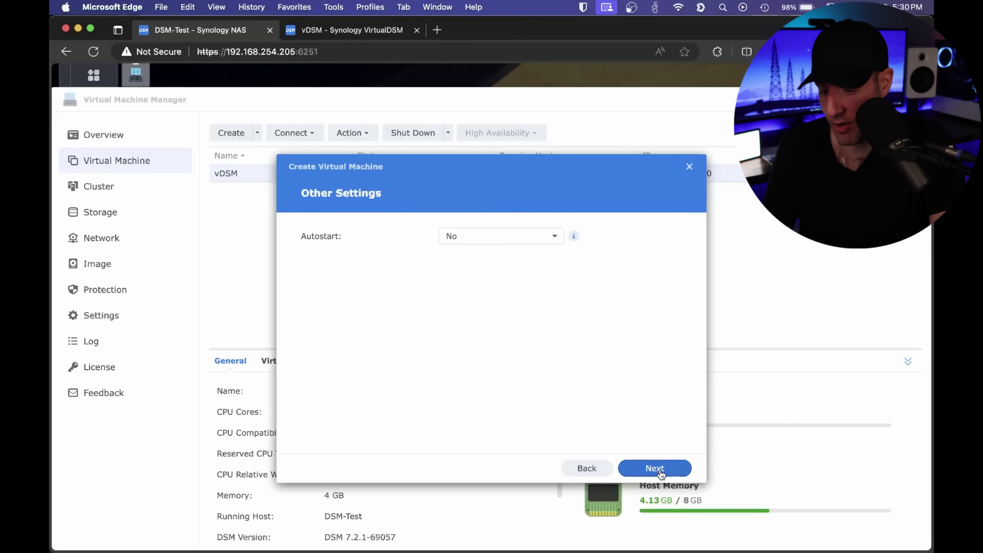
click(692, 171)
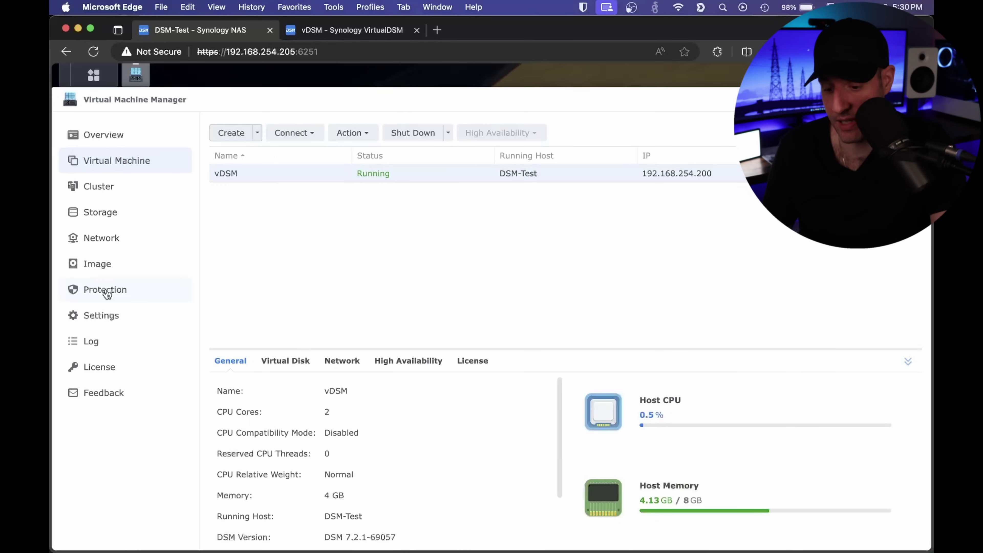
Review the Virtual DSM licenses on the License page
click(109, 364)
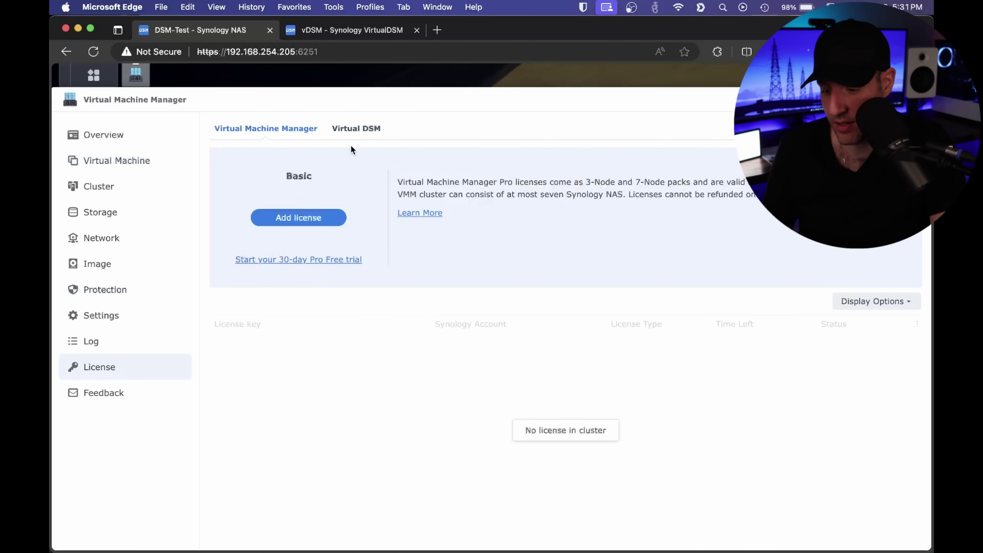
click(360, 130)
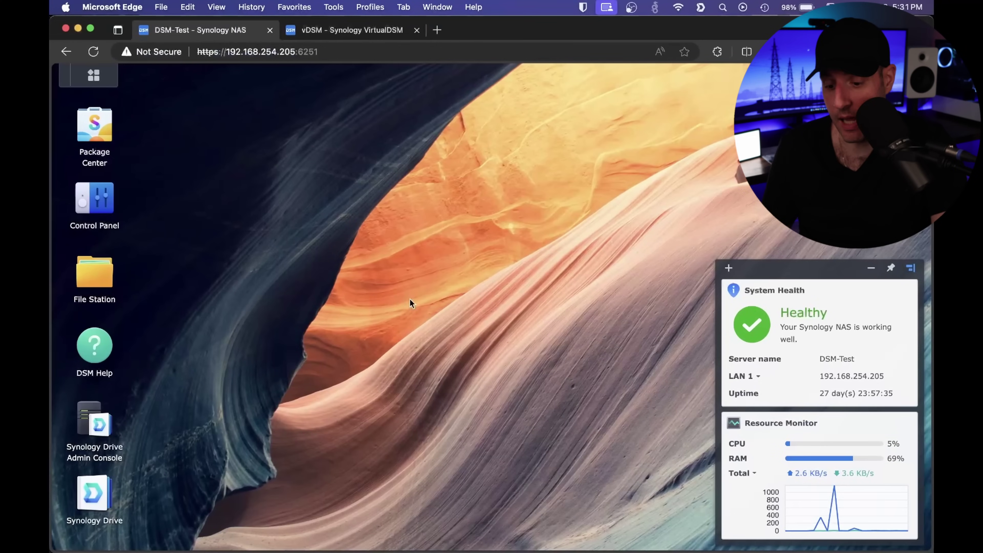
Show Control Panel's Login Portal Applications list
click(118, 220)
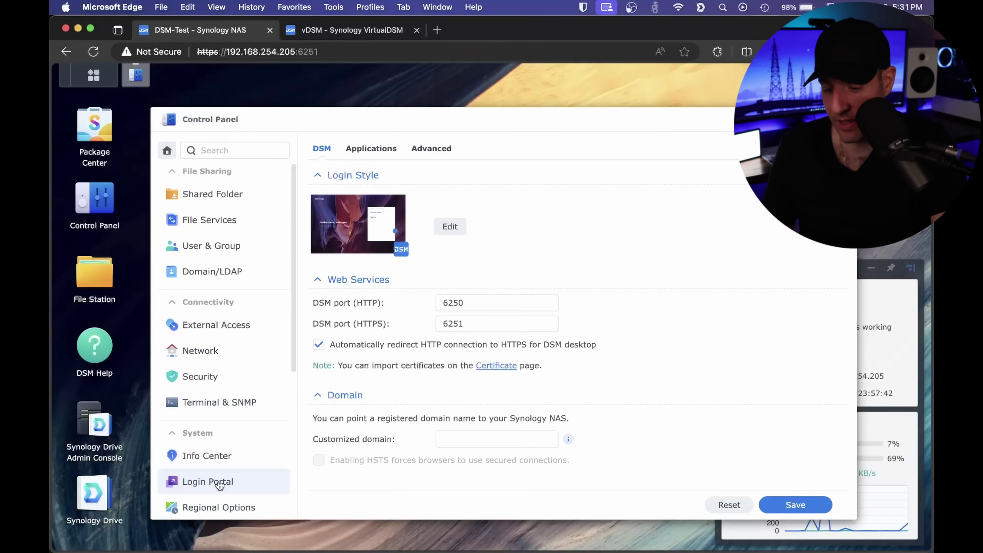
click(380, 154)
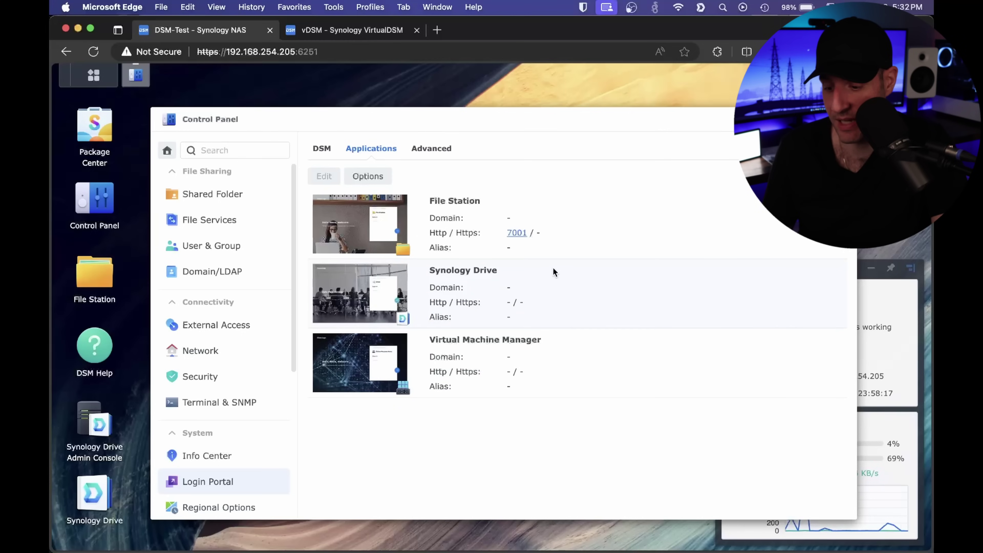
Search Package Center for 'photos', install Synology Photos, and close Package Center
click(98, 137)
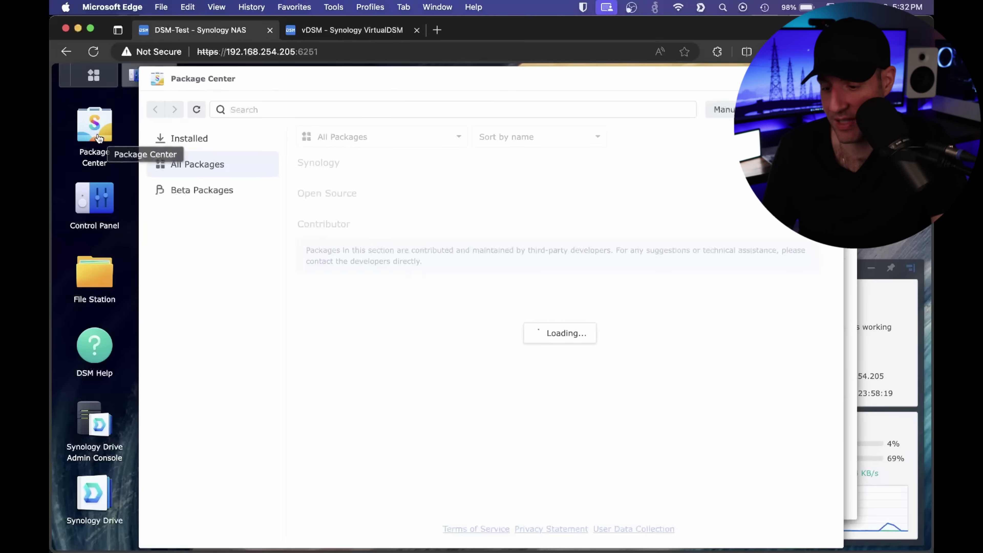
click(347, 111)
text(photos)
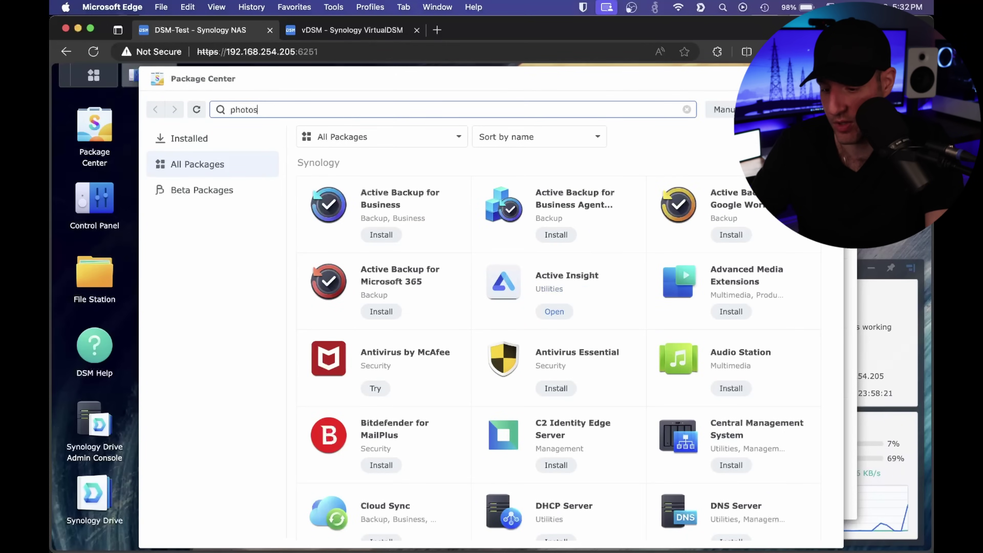
click(381, 207)
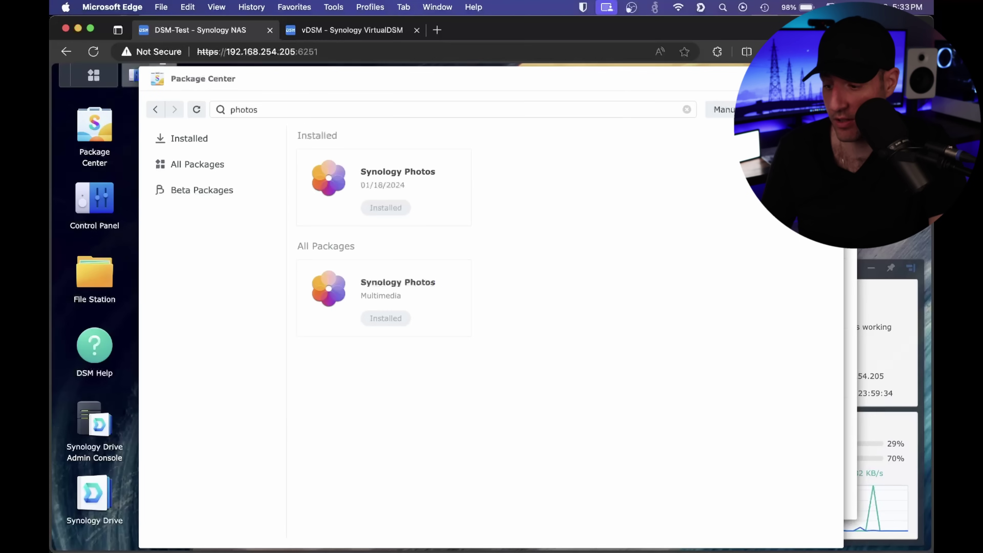
click(834, 78)
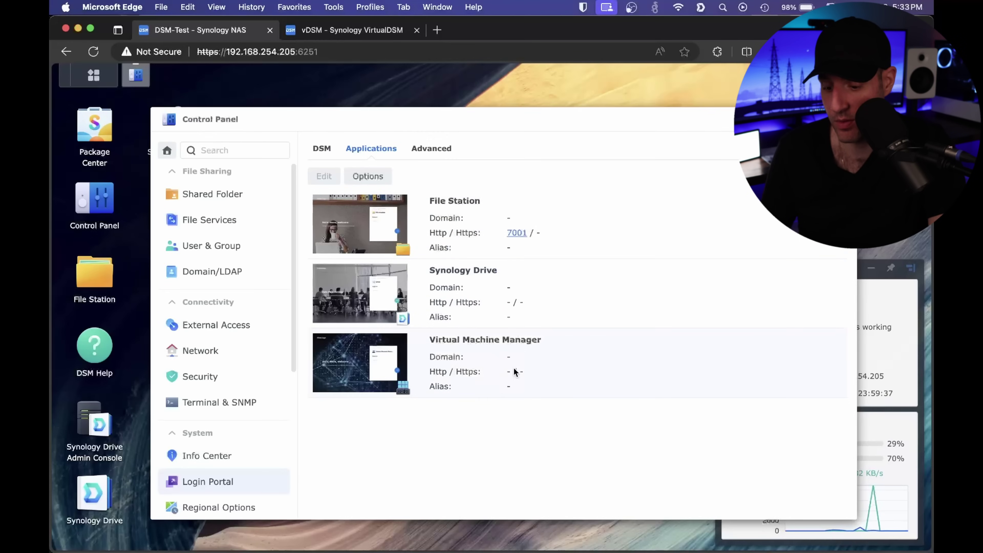
Return to Login Portal's Applications list and select the Synology Photos entry
click(213, 458)
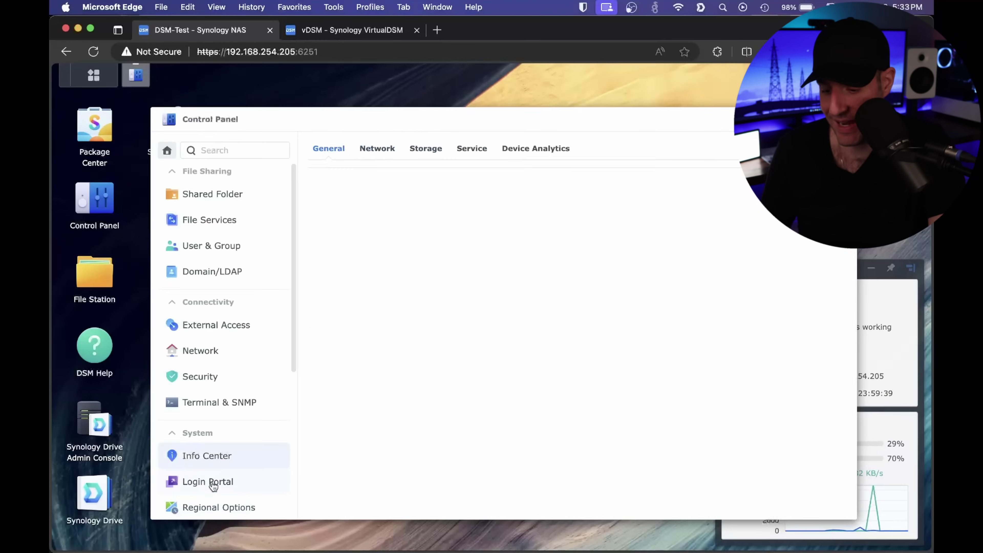
click(213, 487)
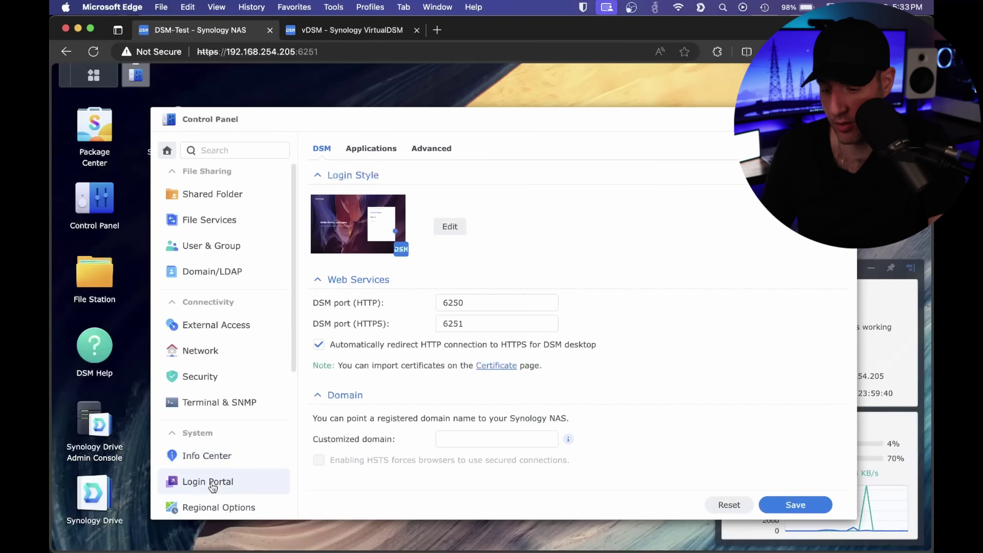
click(376, 154)
click(444, 345)
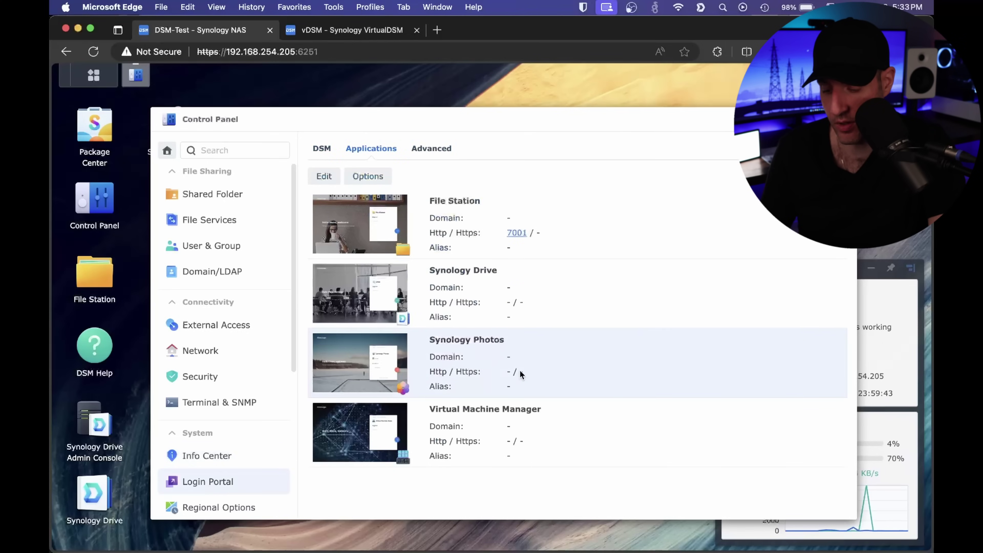
Set Synology Photos' custom HTTPS port to 7003, save, and reload the page
click(325, 176)
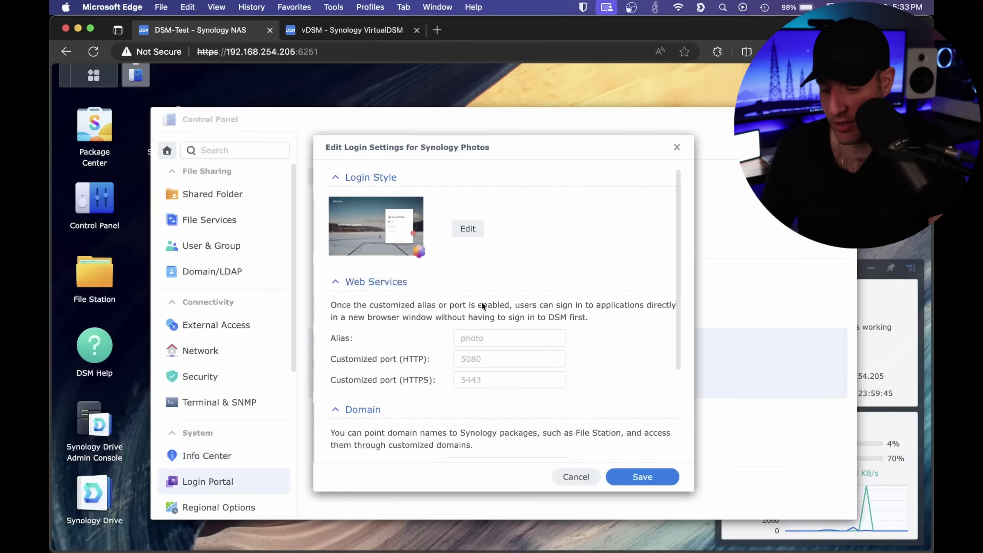
scroll(501, 339, down, 1)
click(487, 358)
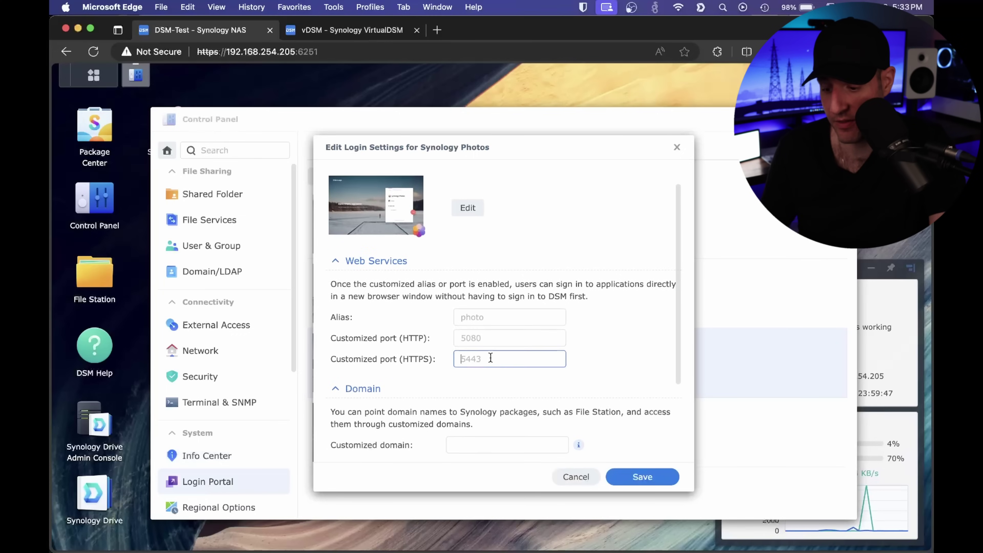
text(7003)
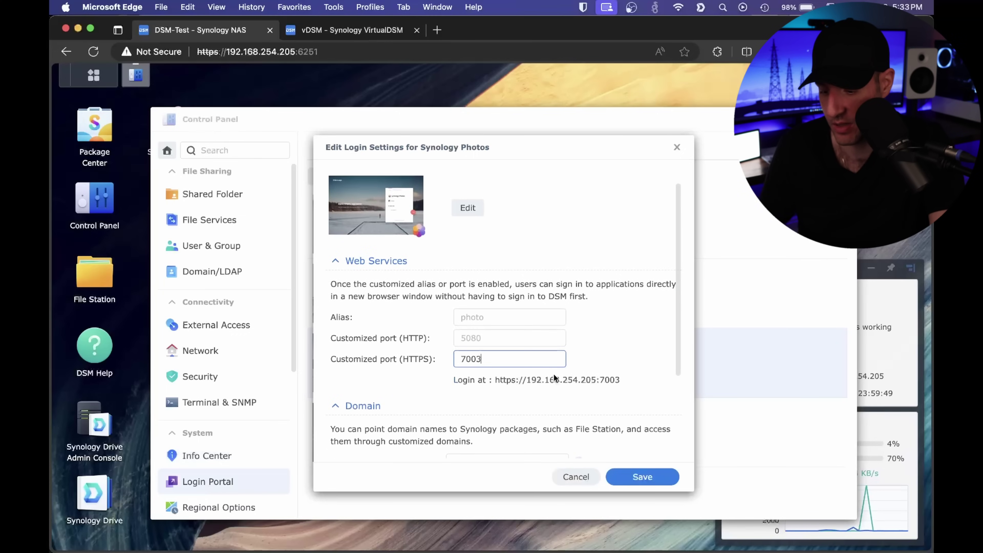
click(625, 349)
scroll(615, 353, down, 2)
scroll(615, 352, down, 4)
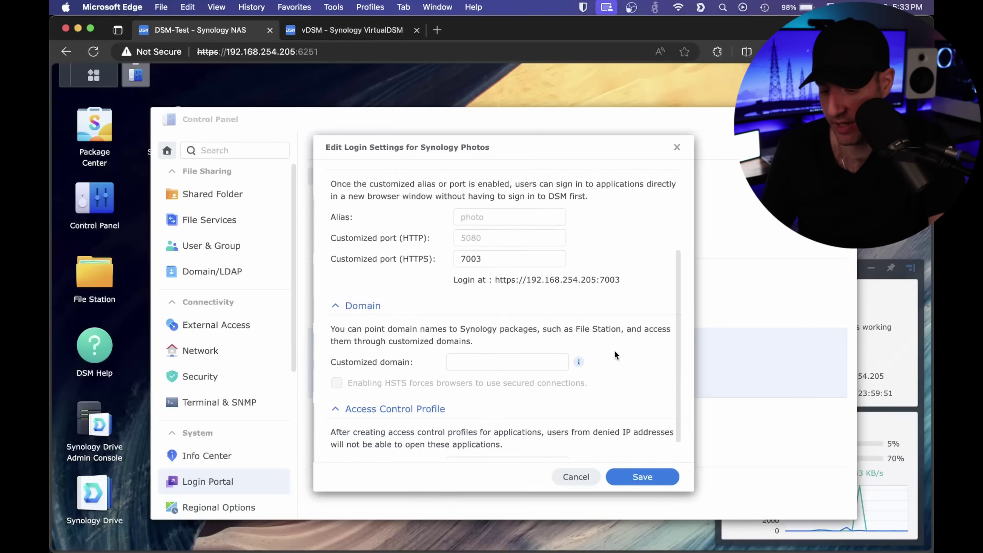
click(642, 477)
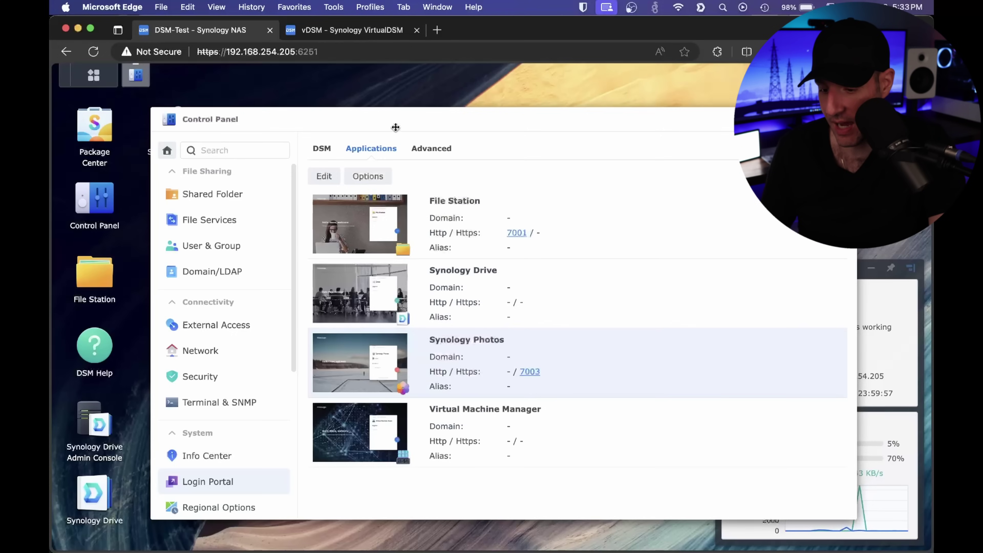
key(super+r)
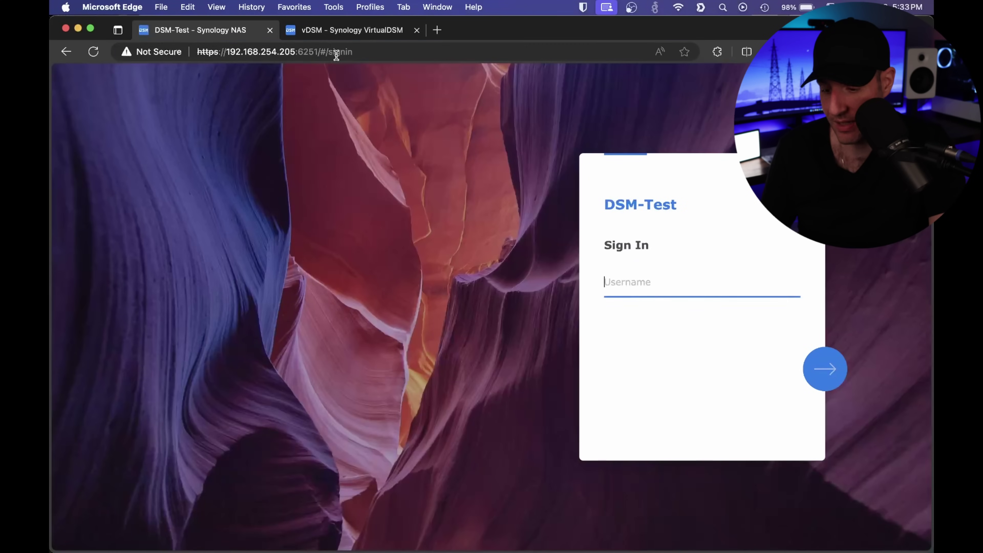
Open Synology Photos directly on port 7003 and sign in with the account password
click(328, 51)
click(313, 52)
drag(301, 51, 423, 52)
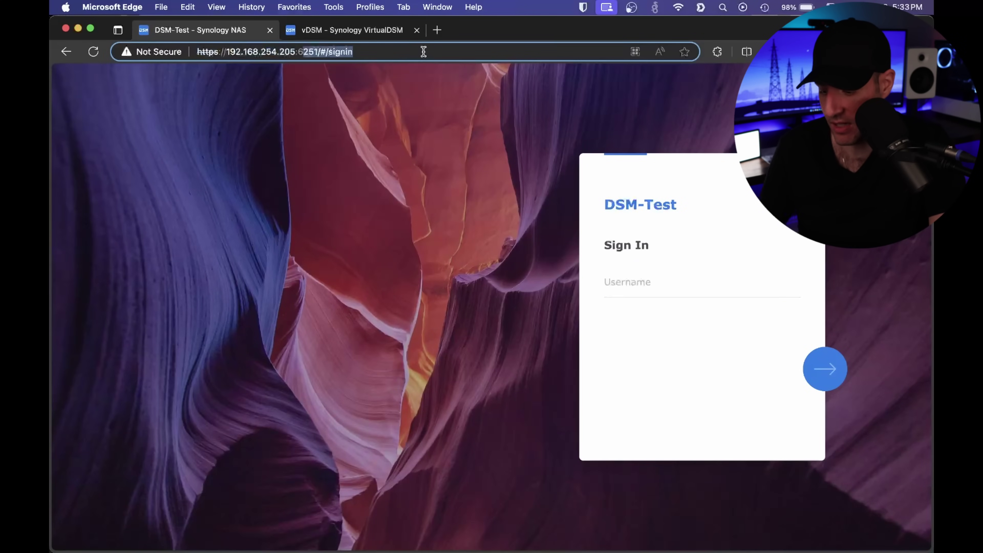
text(7003)
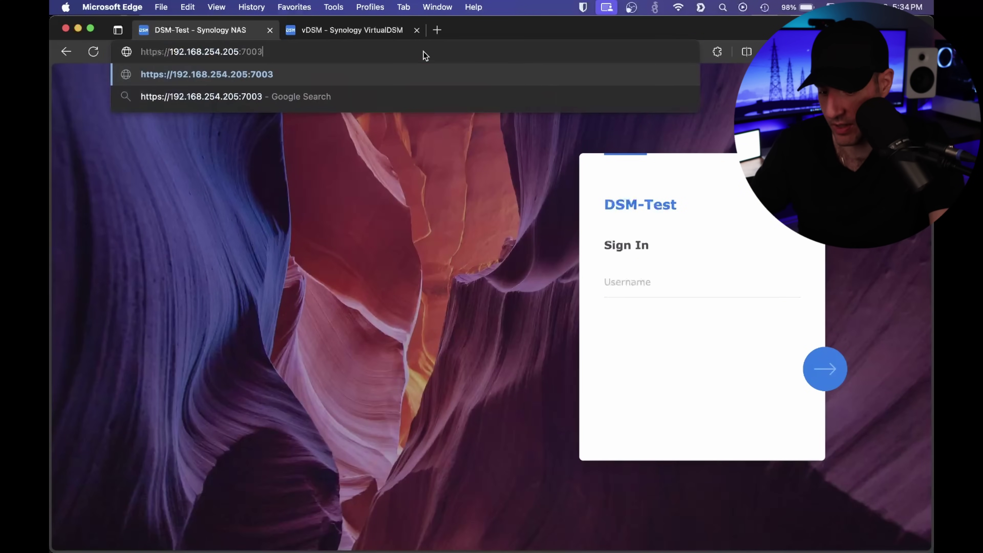
key(Return)
click(818, 363)
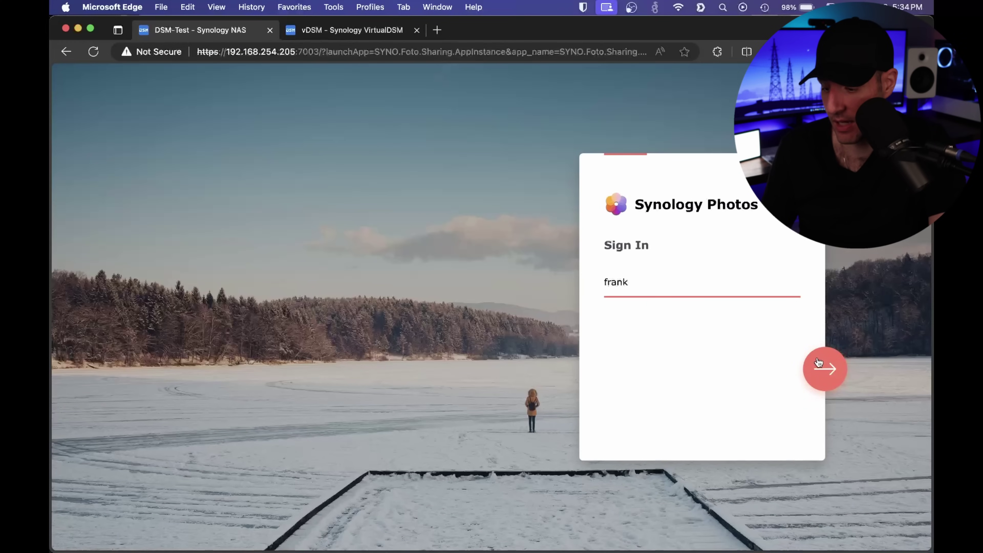
text(************)
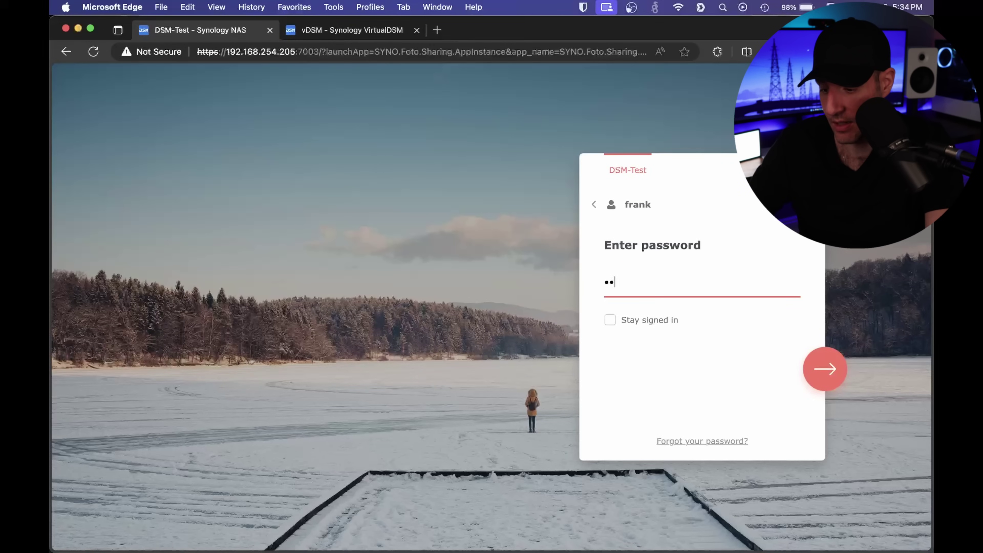
text(*)
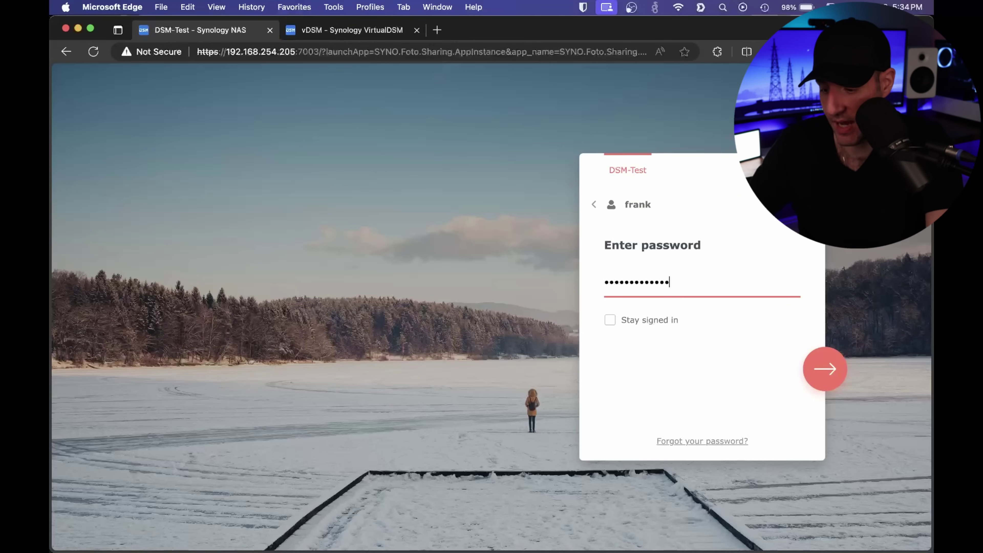
key(Return)
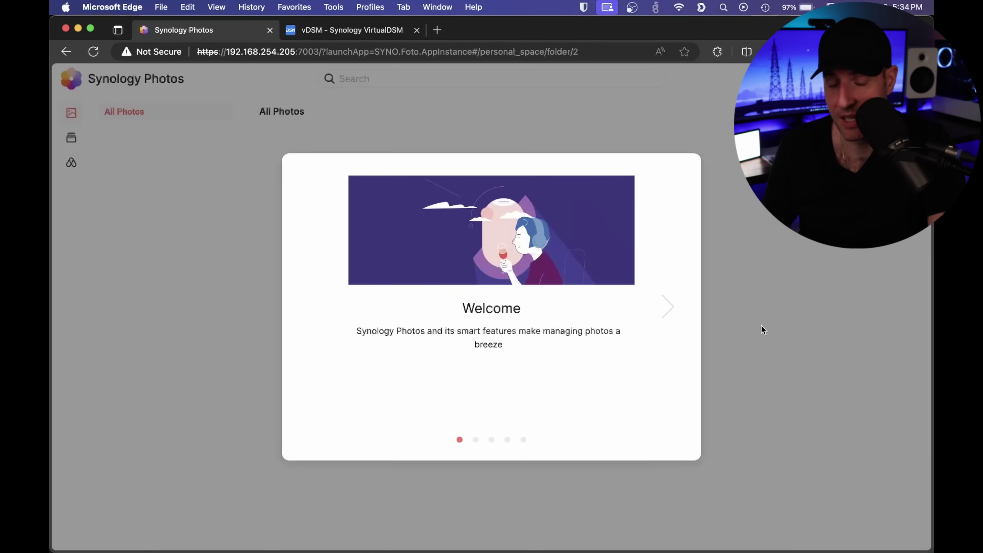
Change the address port back to 6251 to return to the DSM desktop
double_click(305, 51)
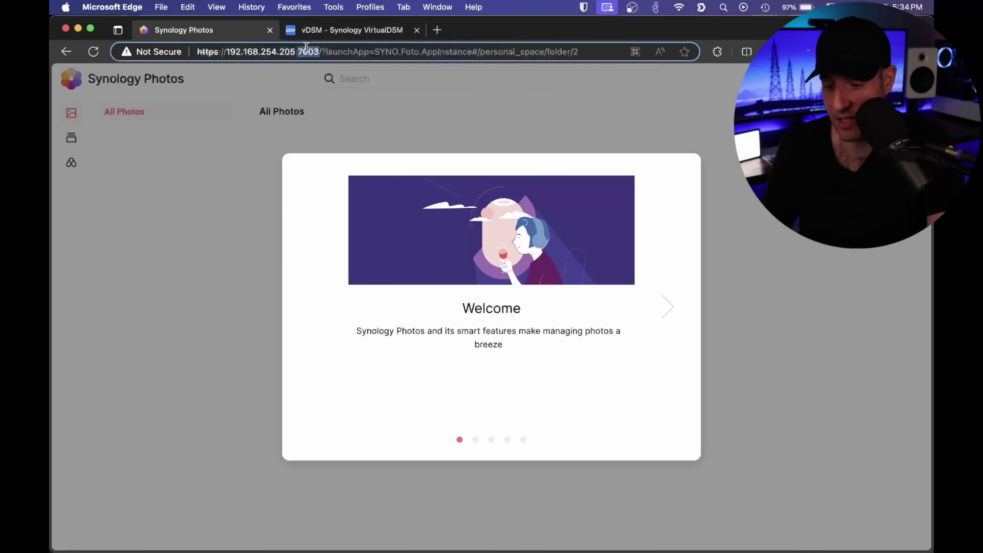
click(302, 53)
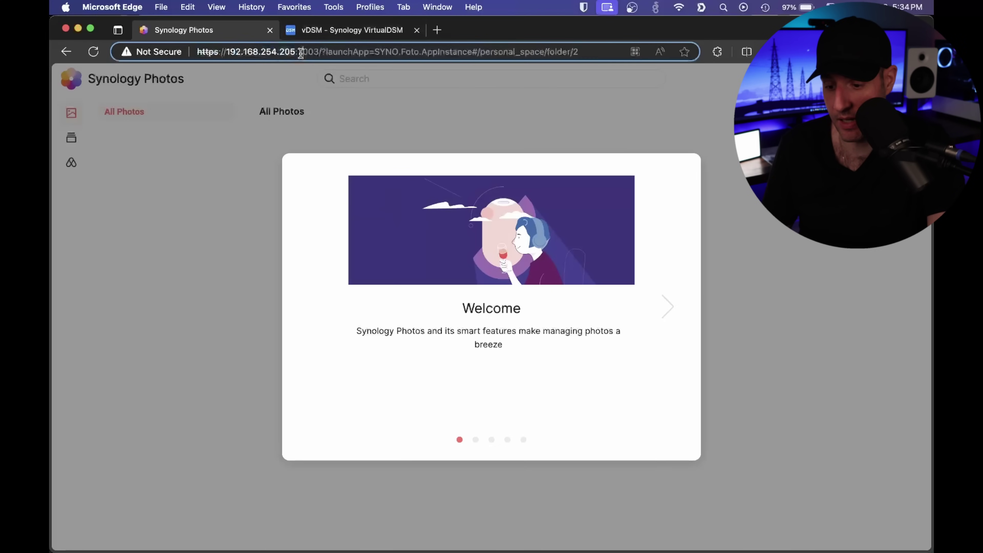
key(shift+super+Right)
text(6251)
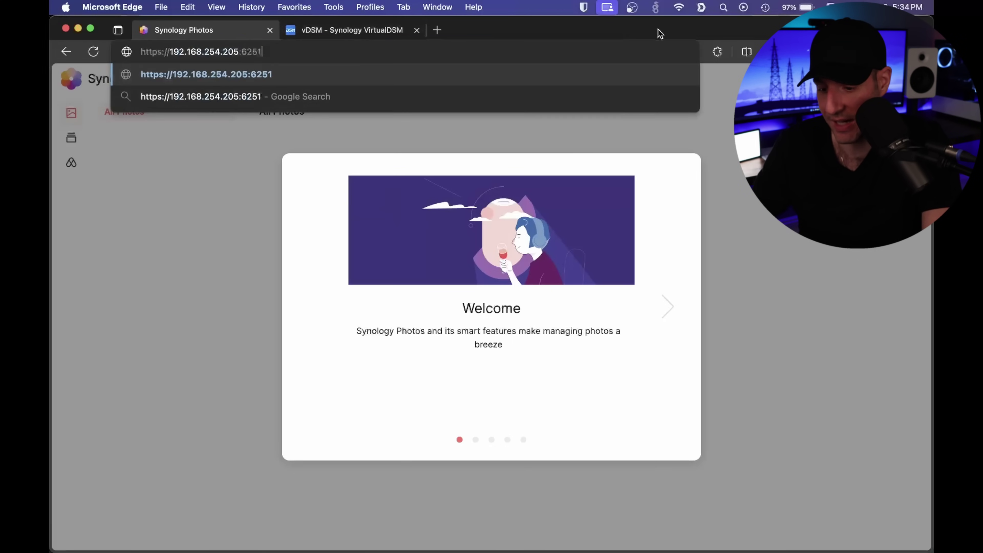
key(Return)
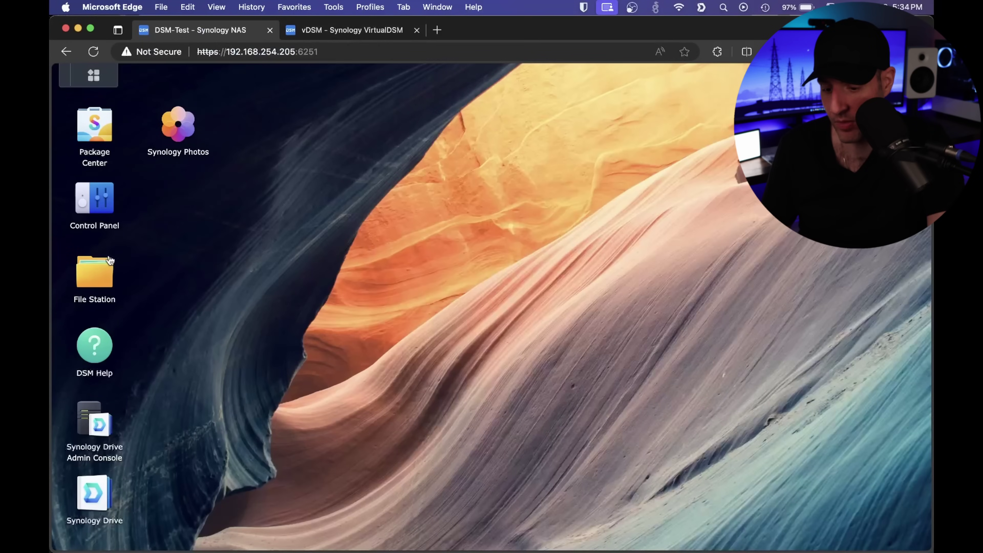
In Control Panel's Login Portal, review the custom ports for Synology Photos, Synology Drive and File Station
click(95, 206)
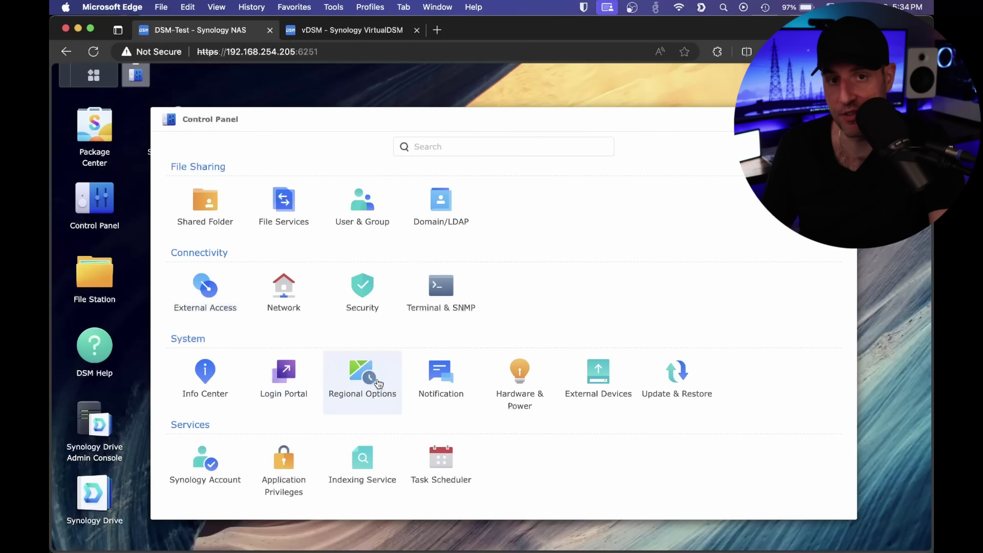
click(304, 389)
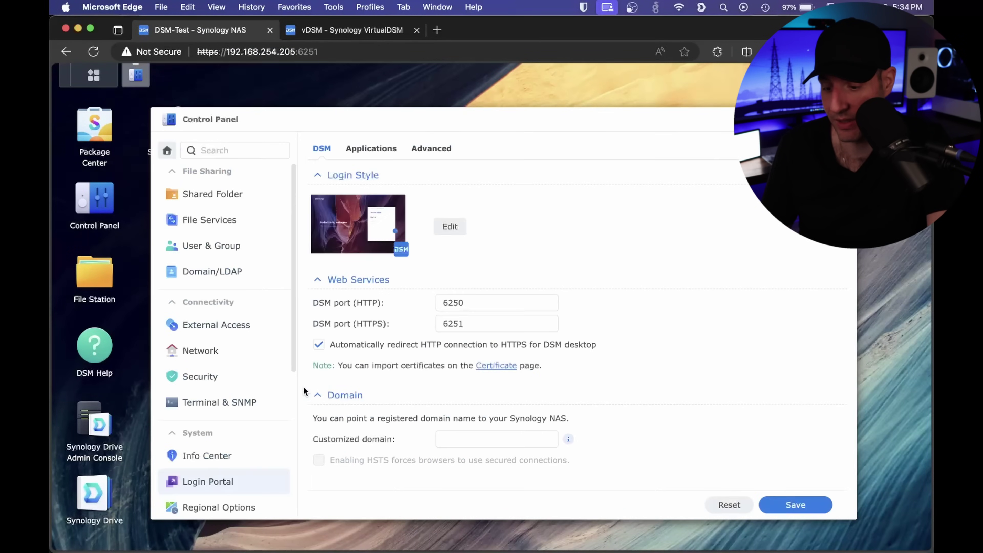
click(381, 160)
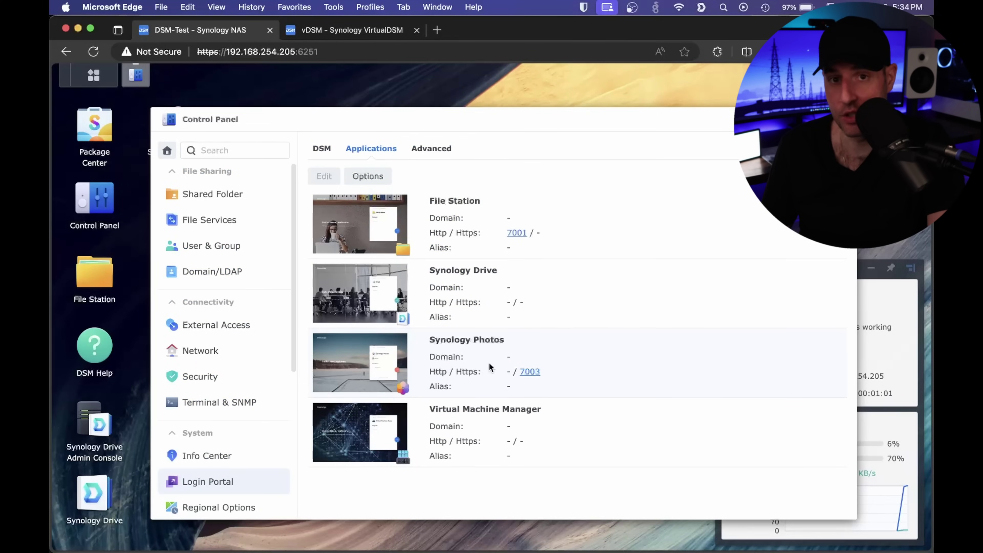
click(485, 347)
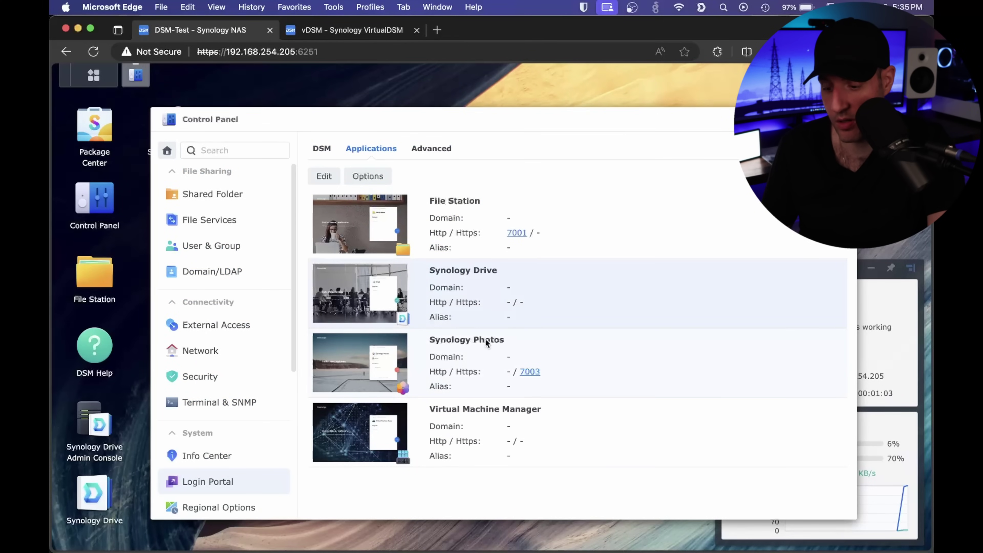
click(481, 307)
click(460, 221)
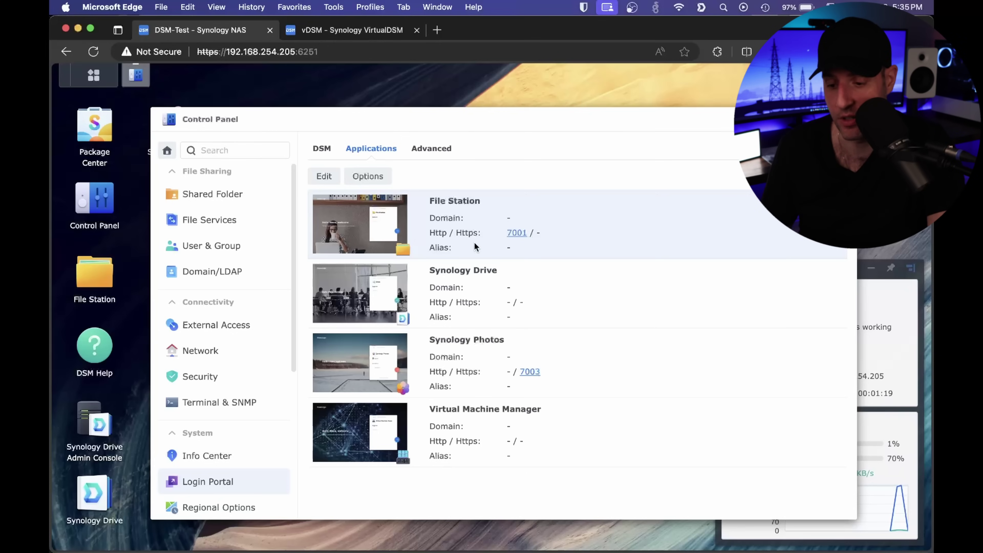
click(225, 248)
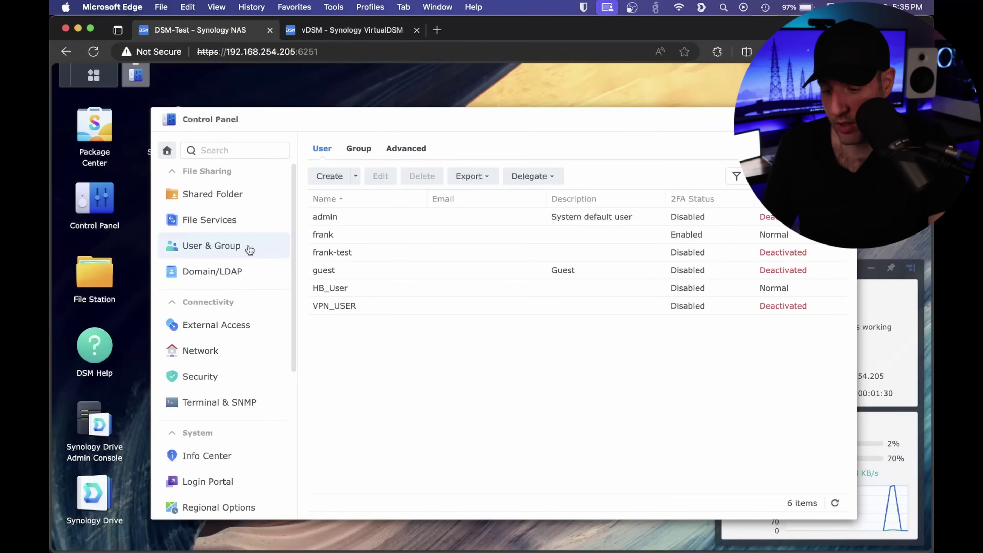
Enable 'Allow non-administrator users to reset forgotten passwords via email' under User & Group Advanced, and apply
click(404, 149)
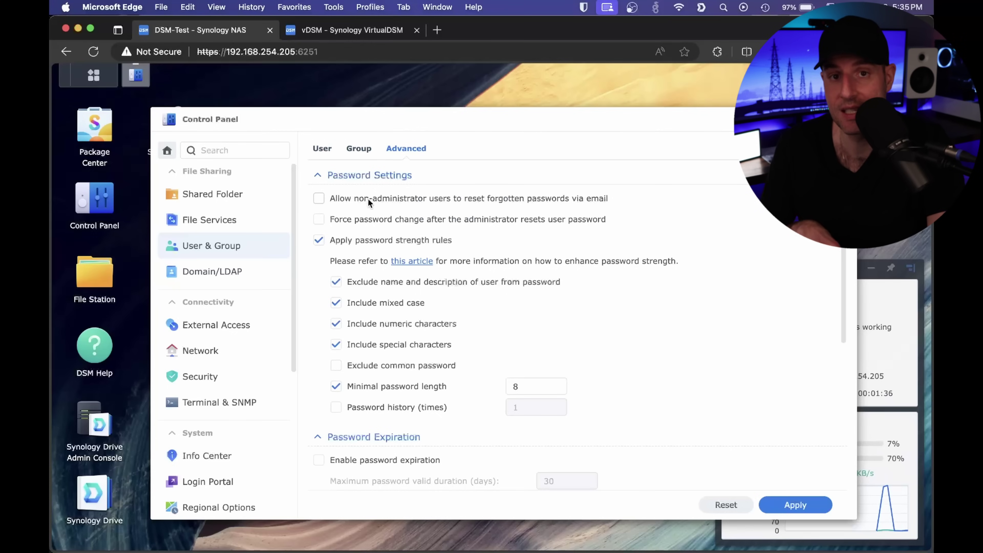
click(368, 198)
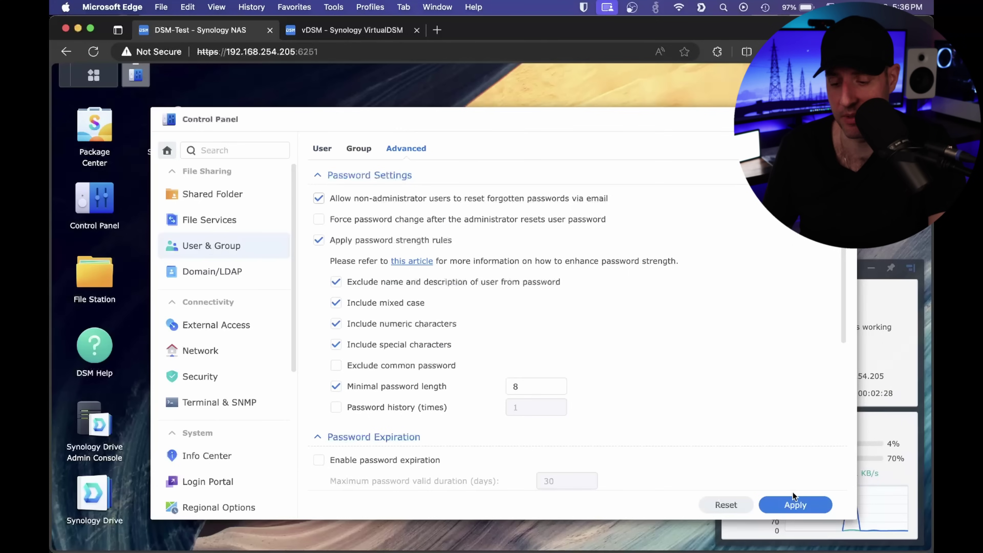
click(795, 501)
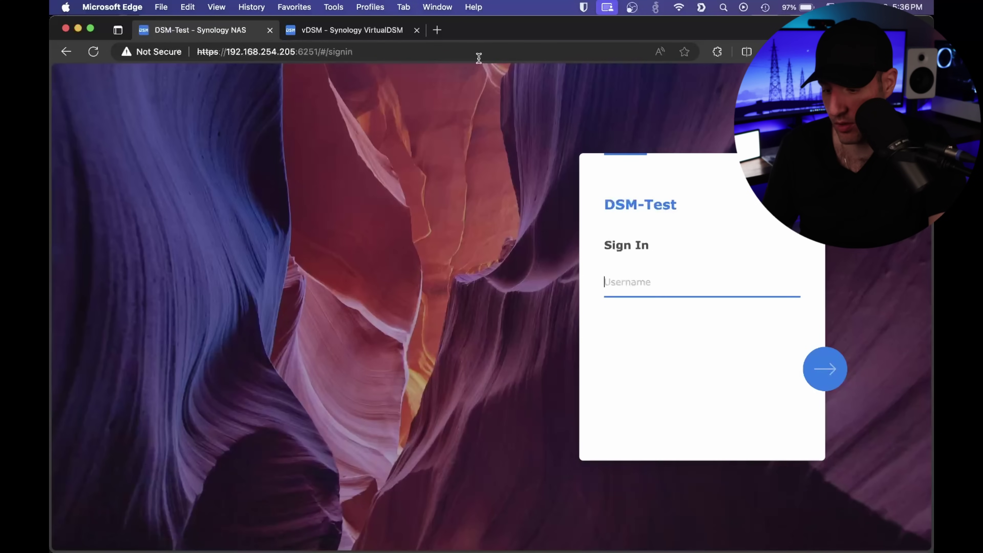
Enter the user's username at sign-in and start the 'Forgot your password?' reset
click(476, 54)
text(frank)
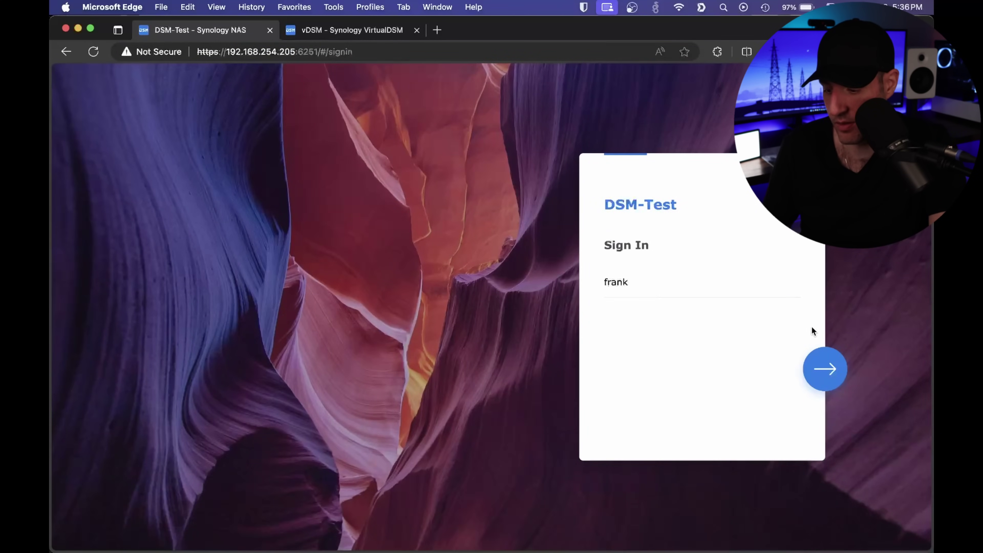
key(Return)
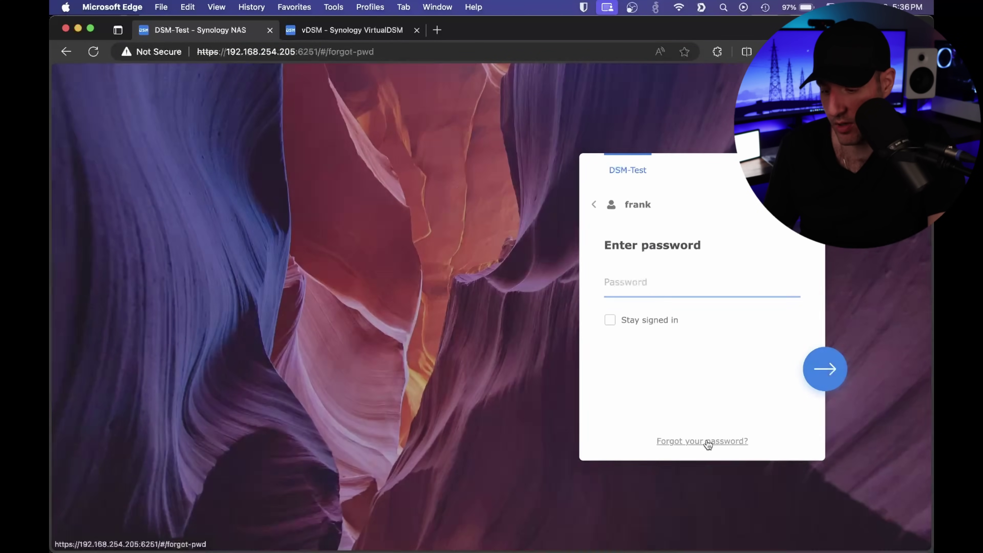
click(704, 441)
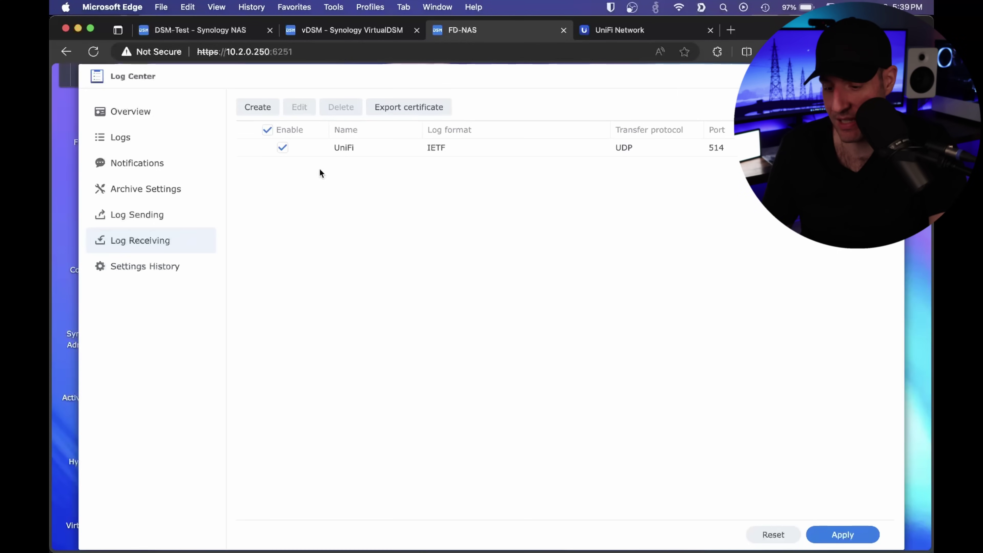
Select the UniFi log receiver entry, then switch to the UniFi Network controller
click(377, 147)
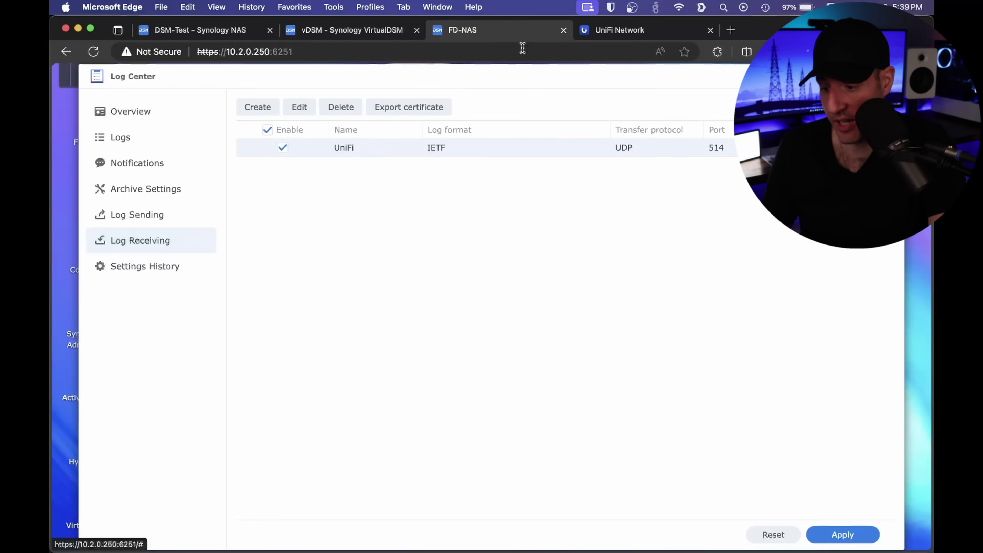
click(596, 36)
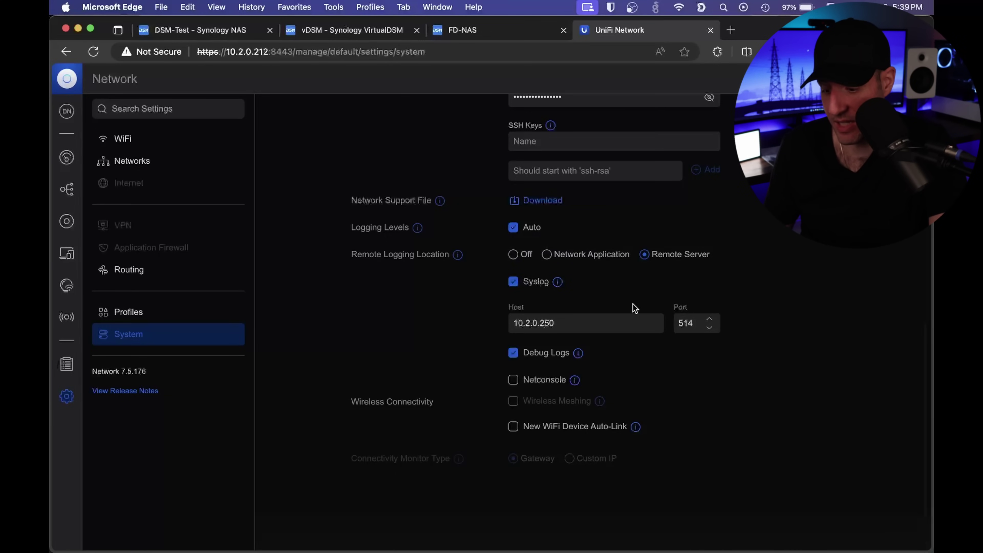
Check UniFi's remote syslog to 10.2.0.250 port 514, then return to the NAS tab
click(514, 29)
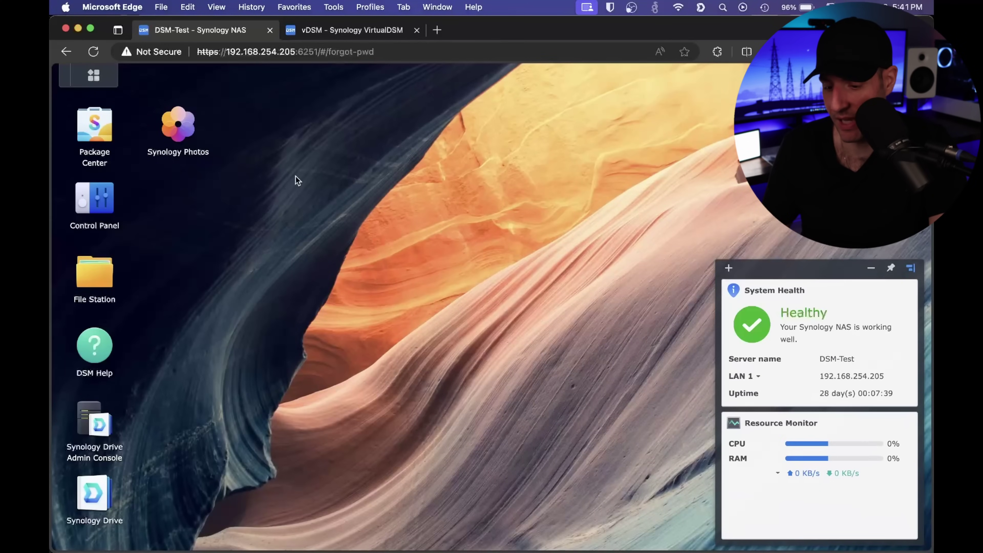
Launch Storage Manager and show the HDD/SSD list with every drive reporting Healthy
click(93, 75)
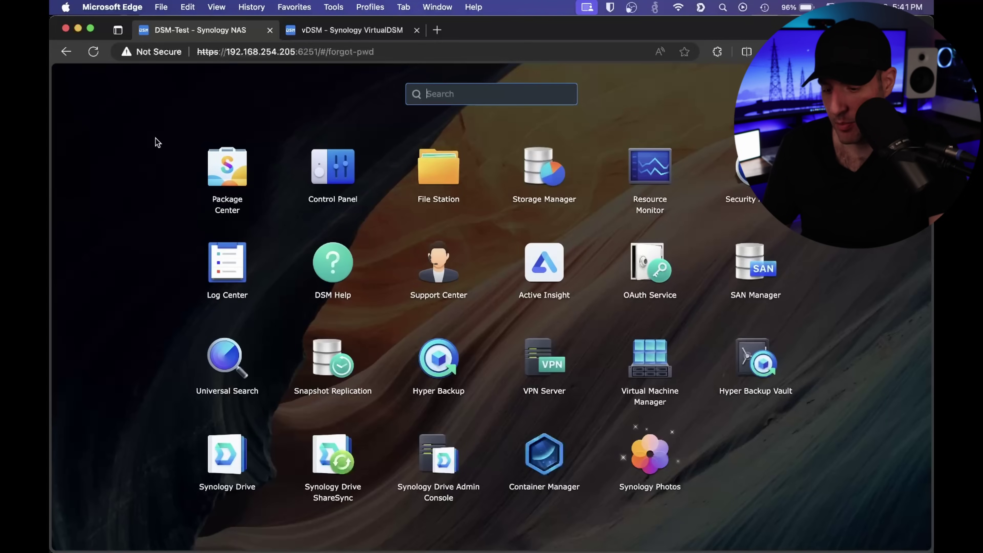
click(538, 182)
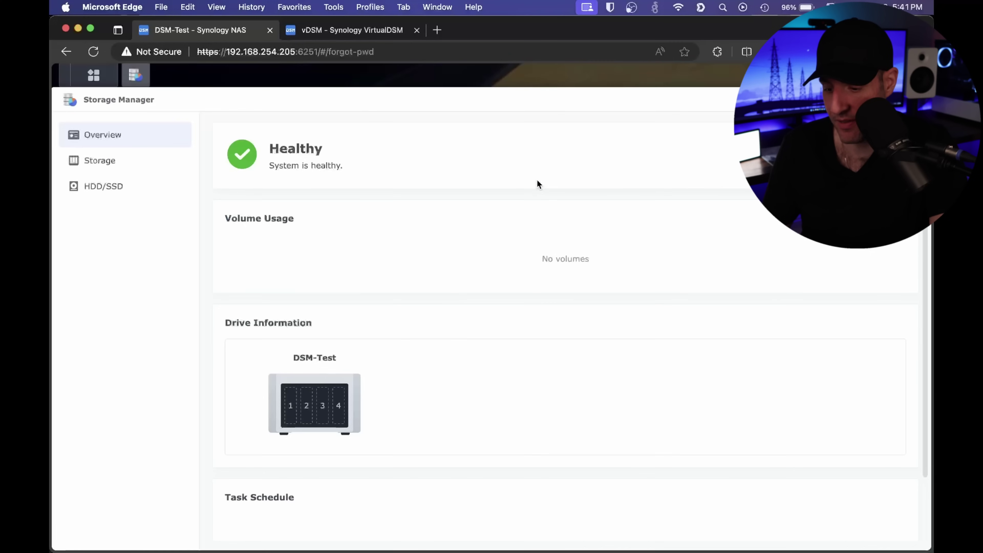
click(122, 257)
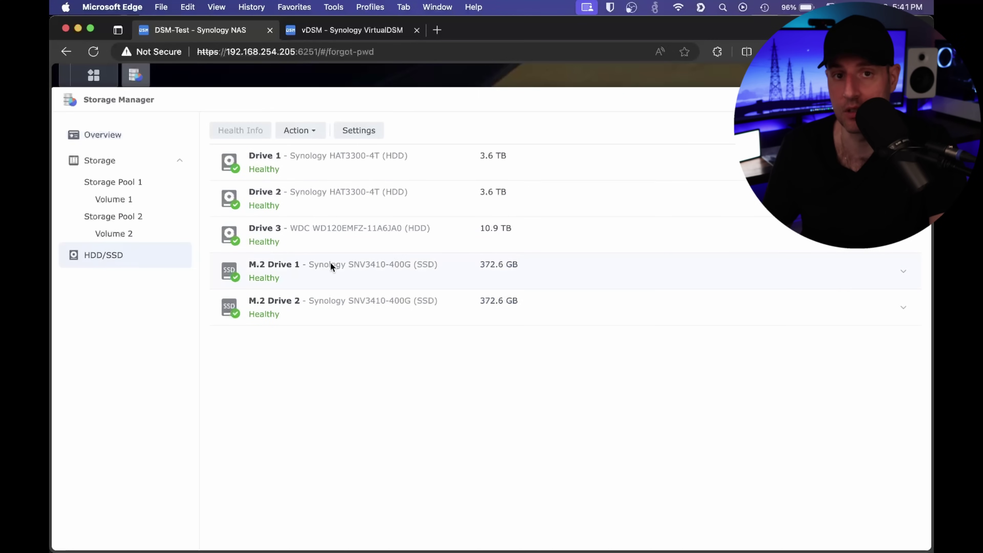
click(363, 131)
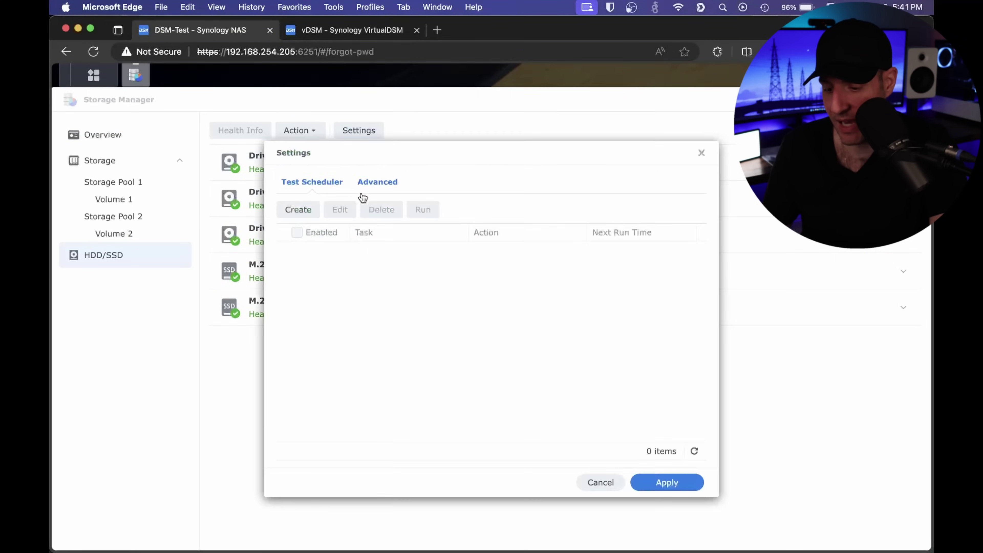
Create a new scheduled SMART Quick Test task covering all supported drives
click(306, 208)
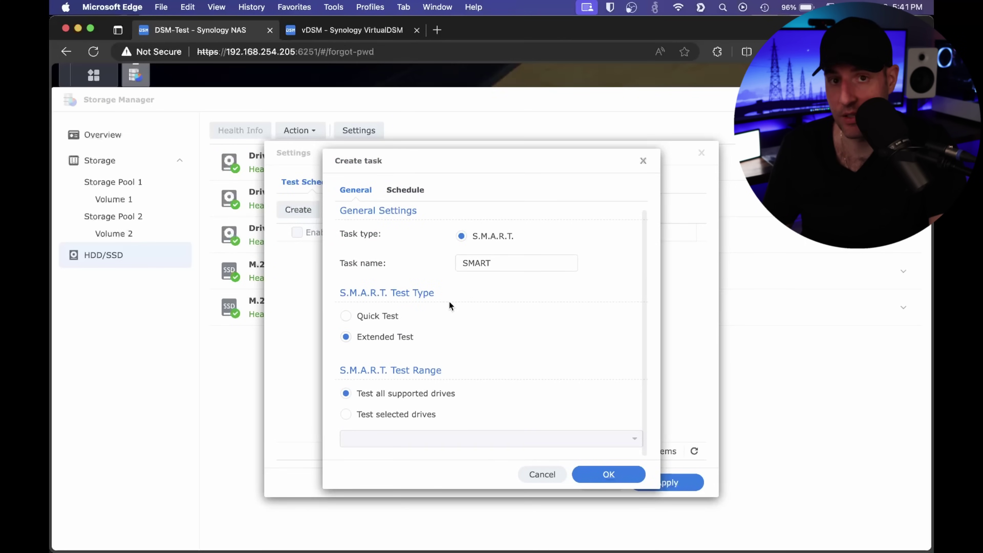
click(381, 315)
click(383, 336)
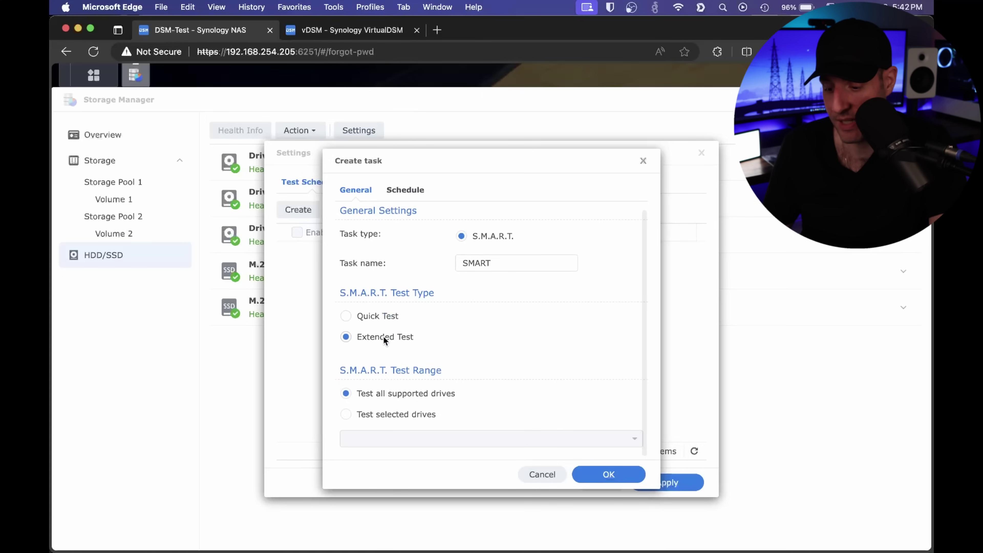
click(378, 316)
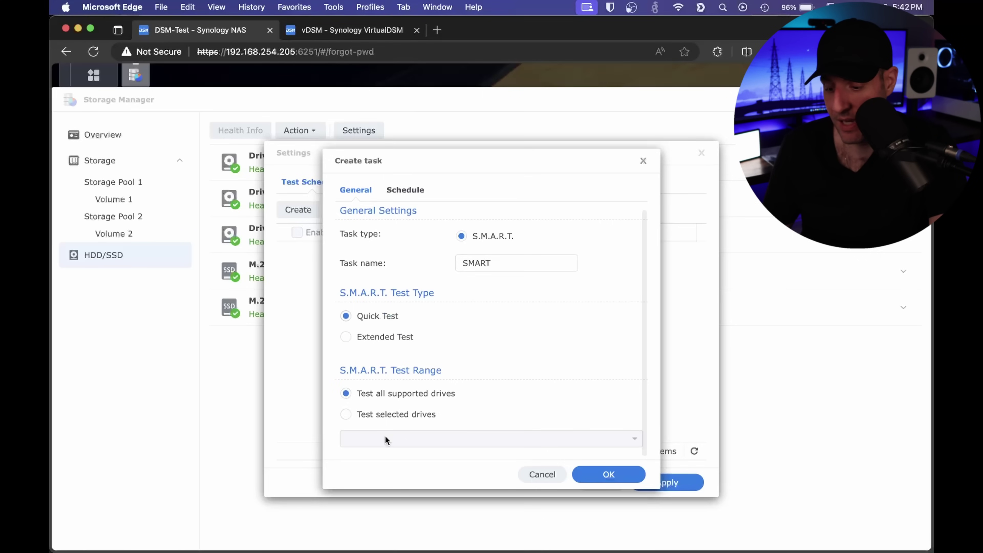
click(387, 418)
click(399, 435)
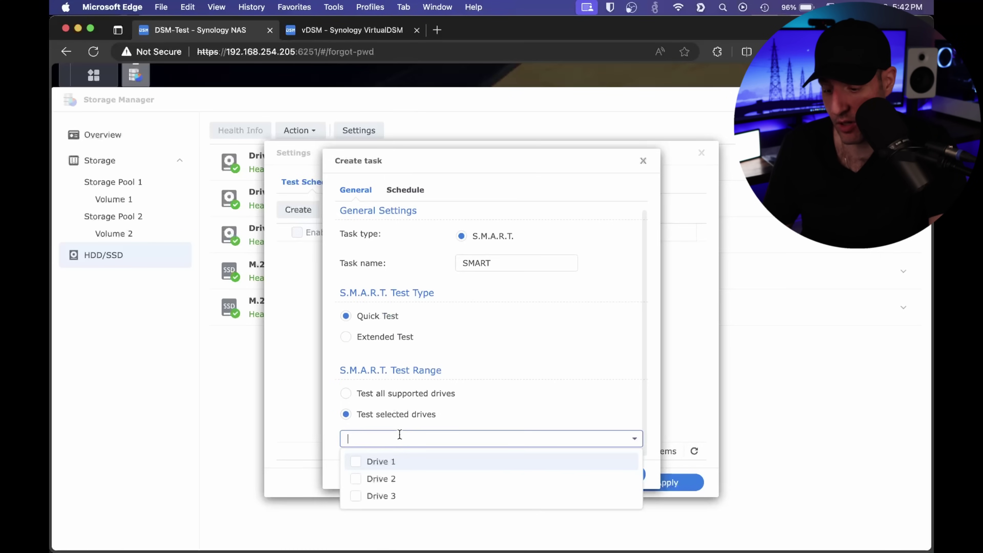
click(406, 392)
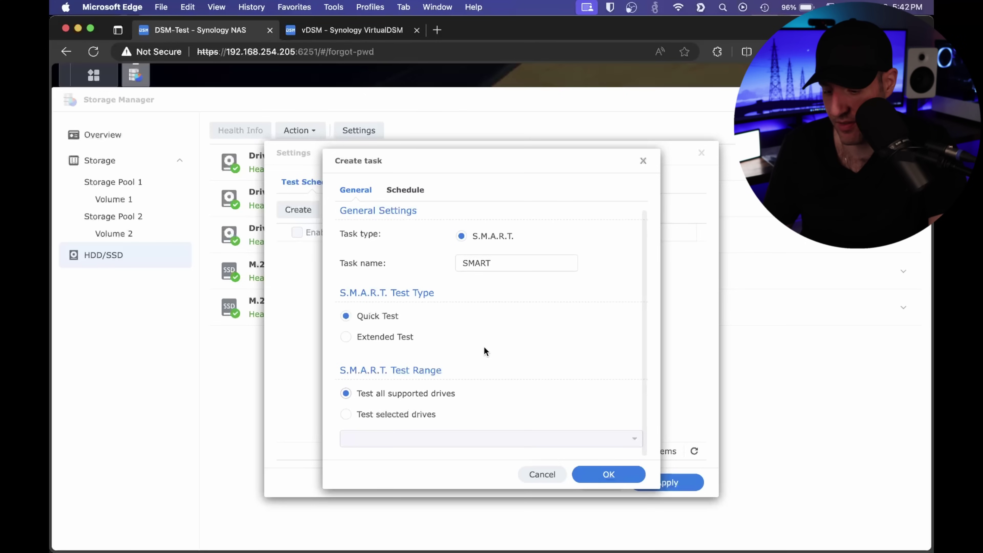
scroll(484, 346, up, 1)
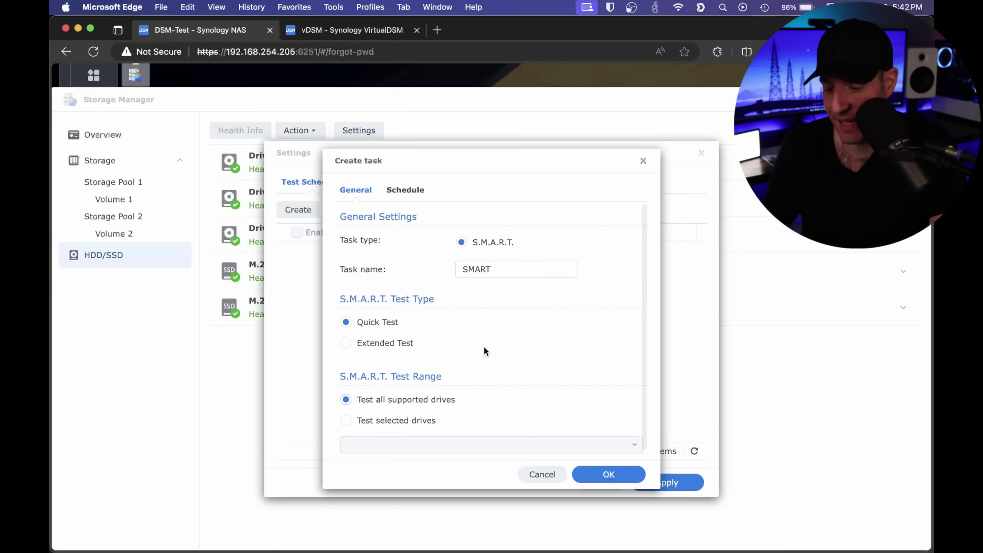
Set the task to repeat every three months from 01/18/2024 and save it
click(419, 190)
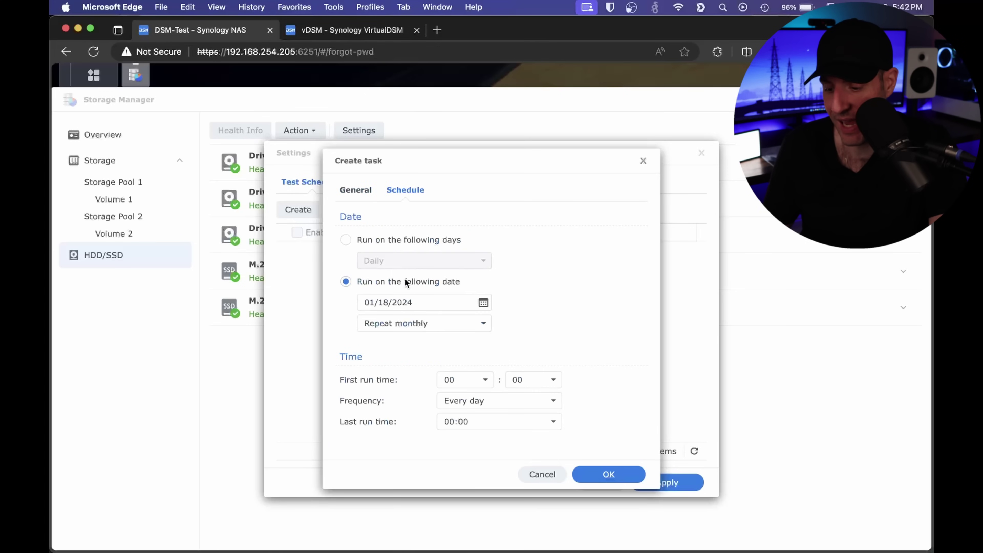
key(Down)
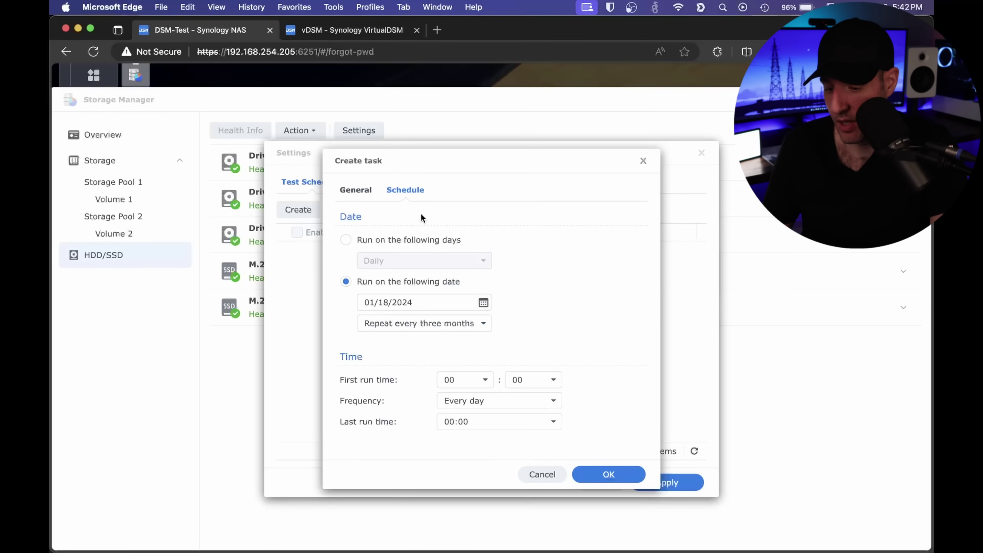
click(359, 191)
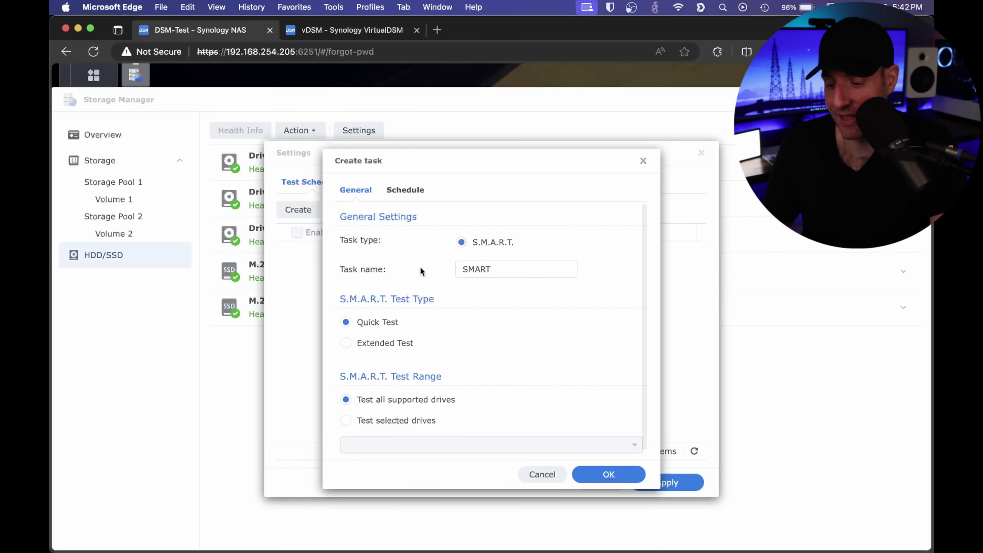
click(405, 190)
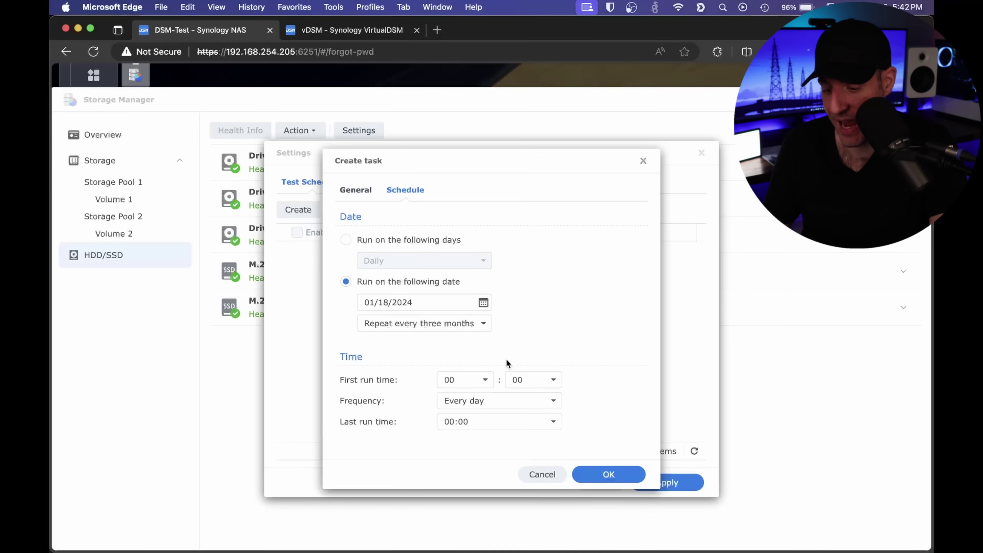
click(600, 475)
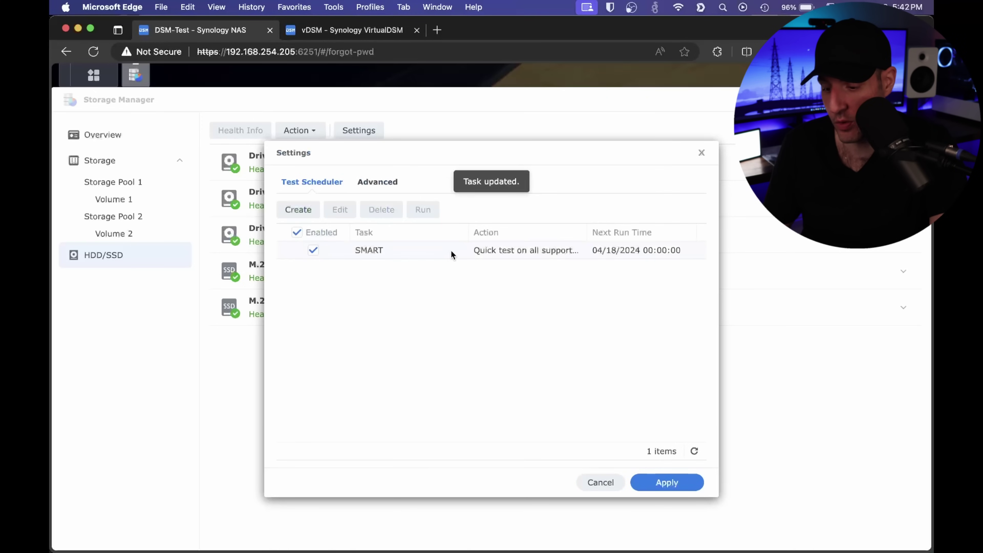
click(389, 182)
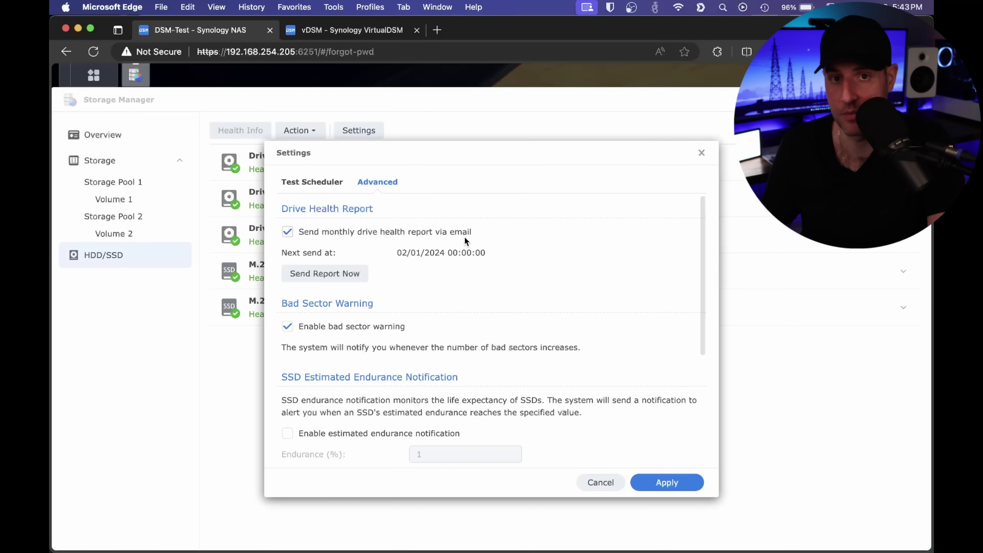
Review the Advanced drive health options and enable SSD estimated endurance notifications at 1%
scroll(519, 287, down, 5)
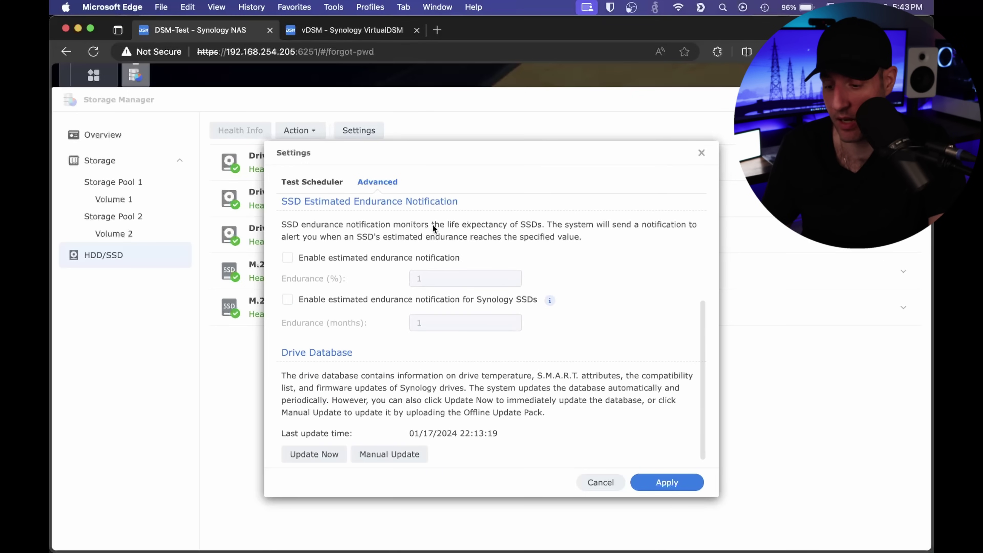
scroll(603, 277, up, 1)
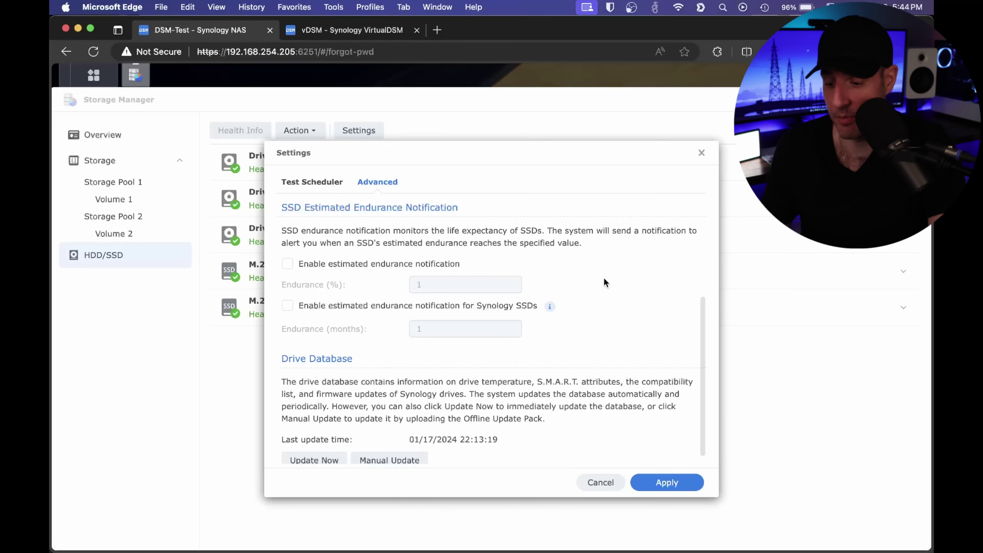
click(396, 265)
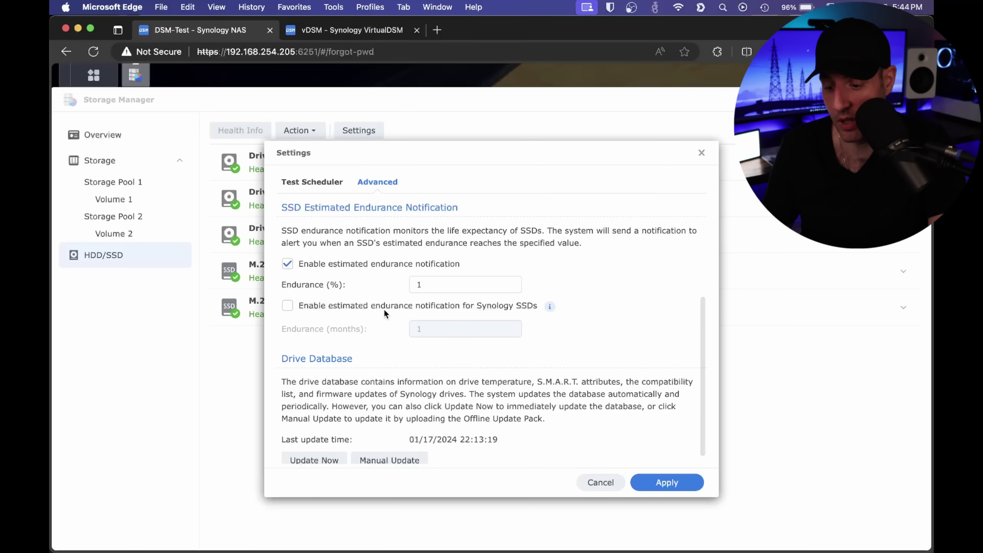